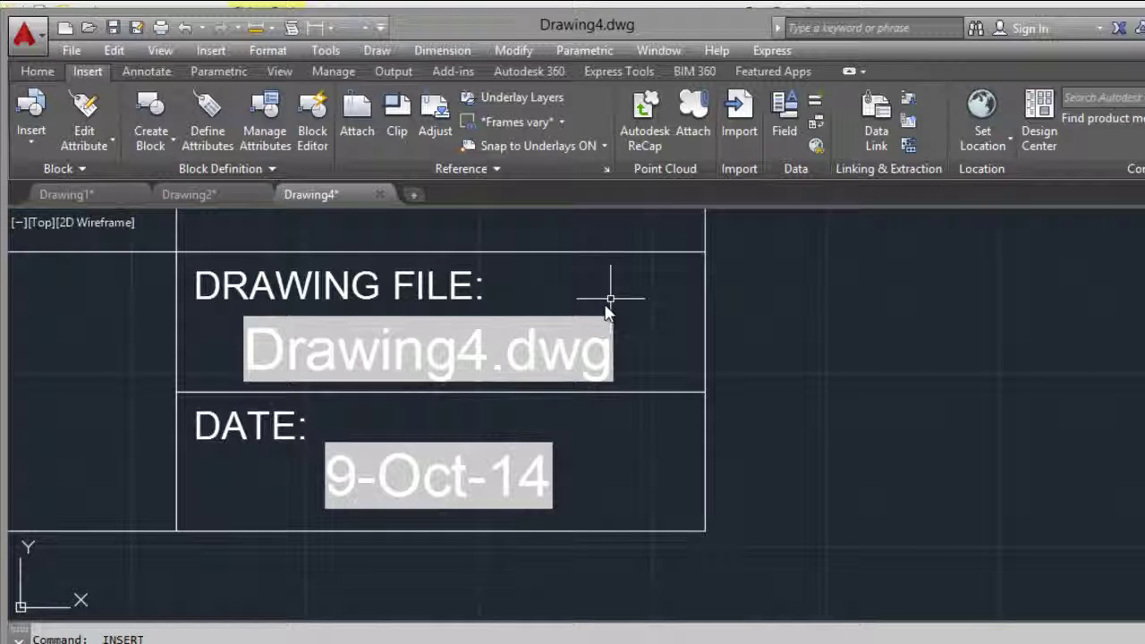
Review the finished Drawing4 title block, then switch to Drawing2 with the SECTION AA callout.
scroll(606, 304, "down", 3)
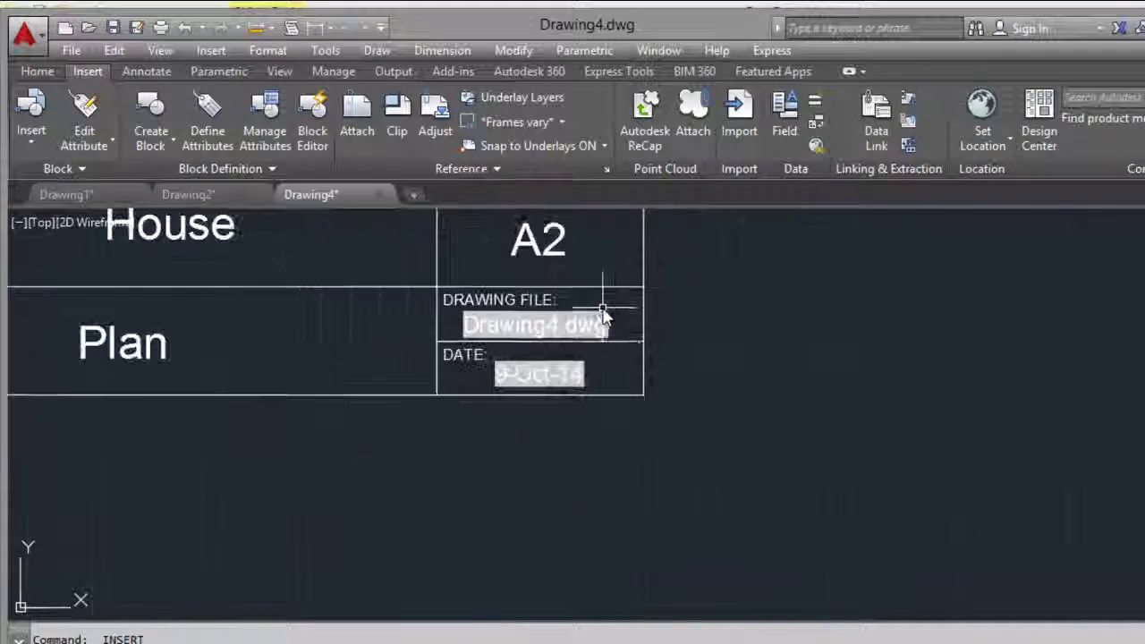
mouse_move(605, 289)
middle_mouse_down()
mouse_move(728, 383)
mouse_move(709, 407)
middle_mouse_up()
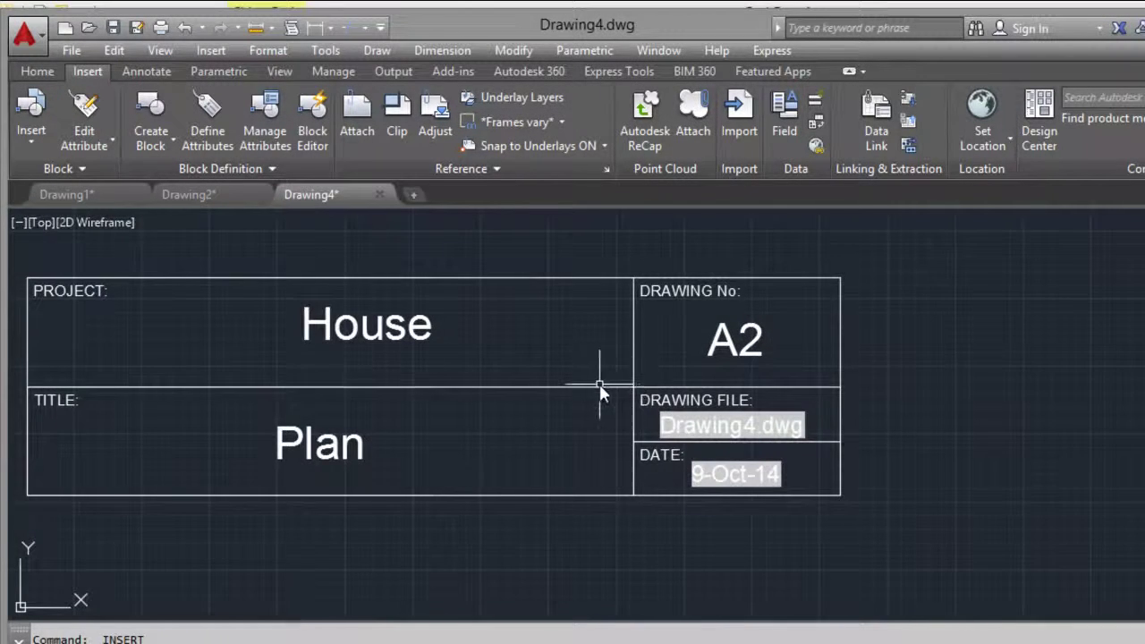
left_click(220, 197)
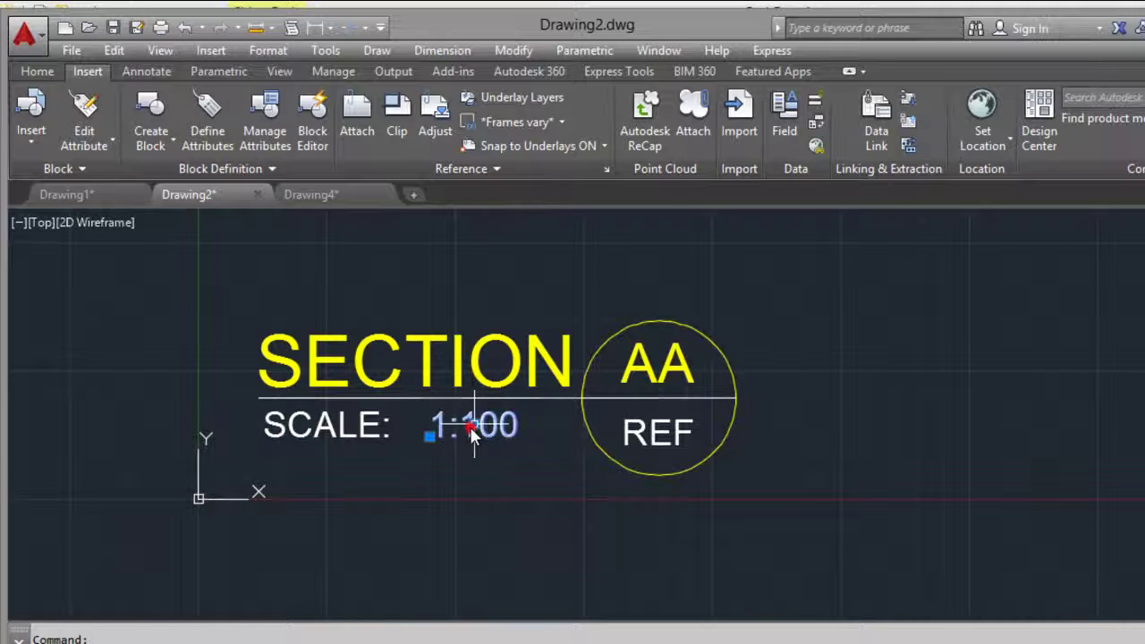
Delete the 1:100, AA and REF placeholder texts from the section callout.
key("Delete")
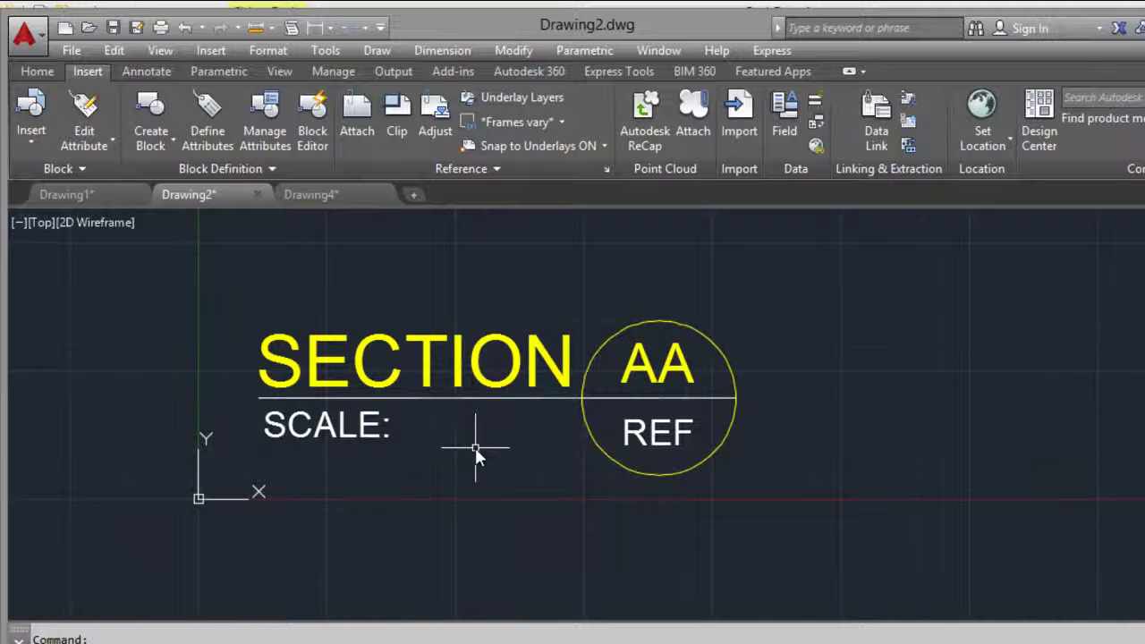
left_click(682, 369)
key("Delete")
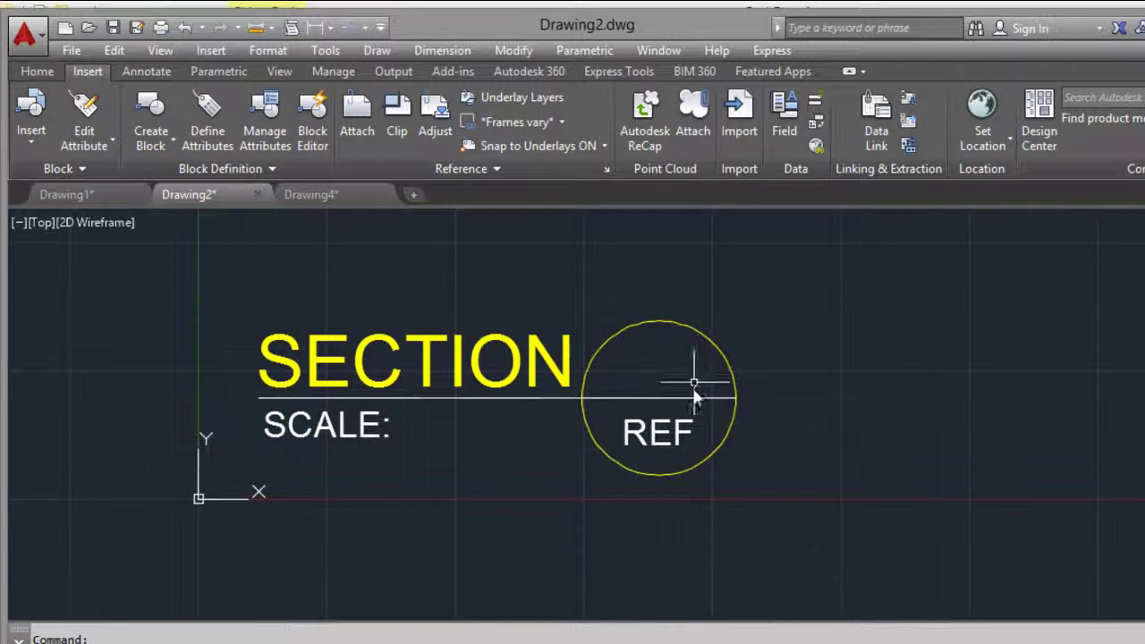
left_click(680, 423)
key("Delete")
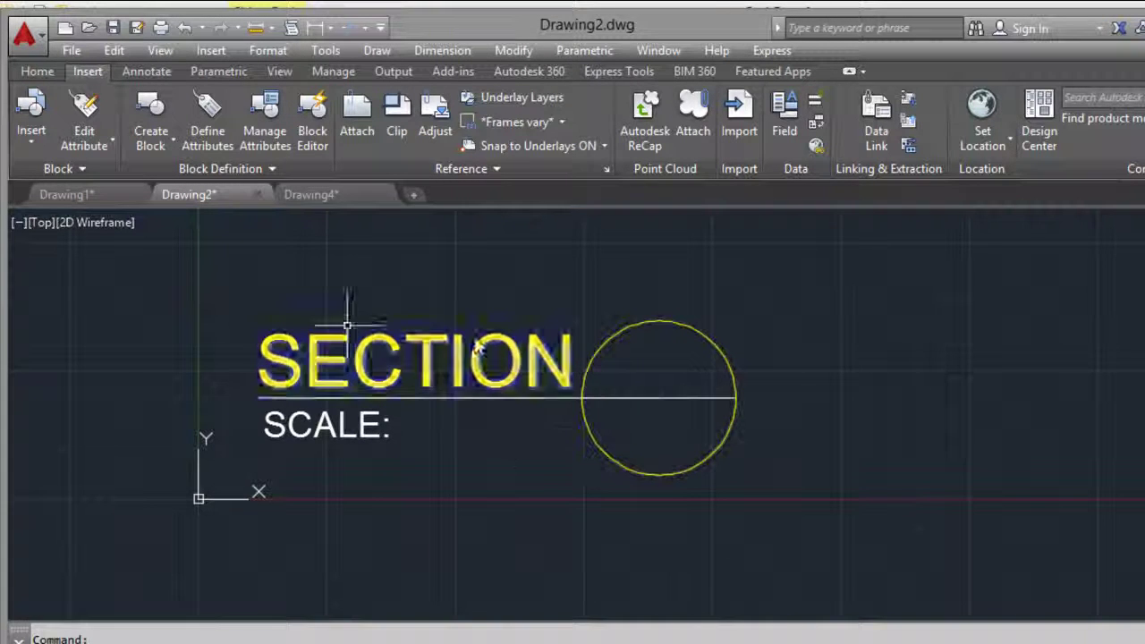
left_click(208, 106)
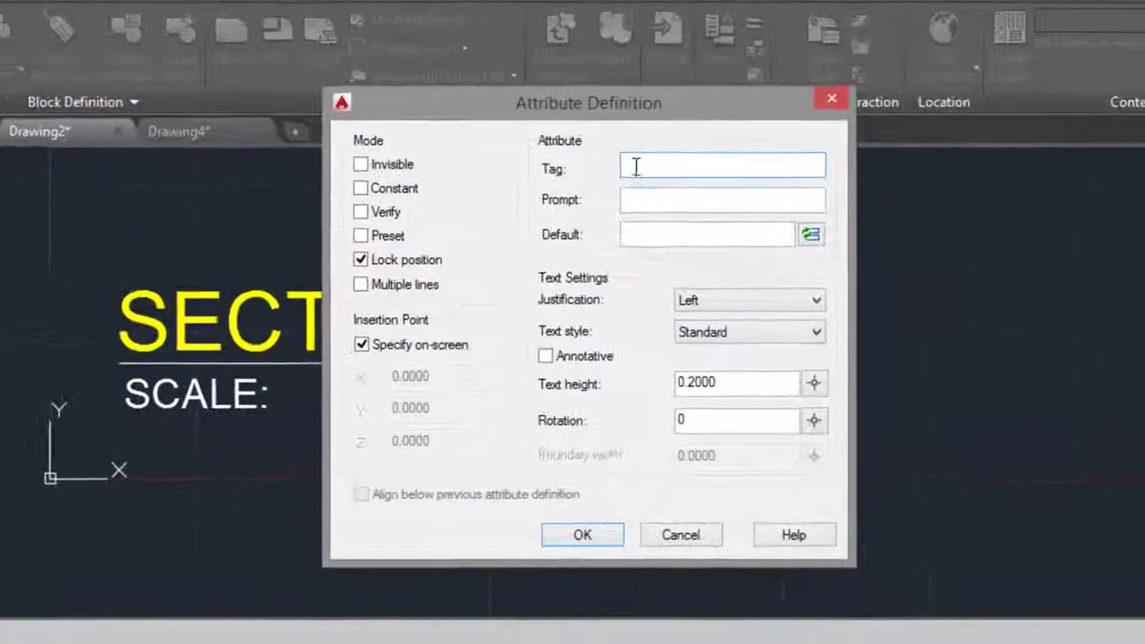
Define a Scale attribute with default value 1:, Center justification and 0.6 text height.
left_click(728, 223)
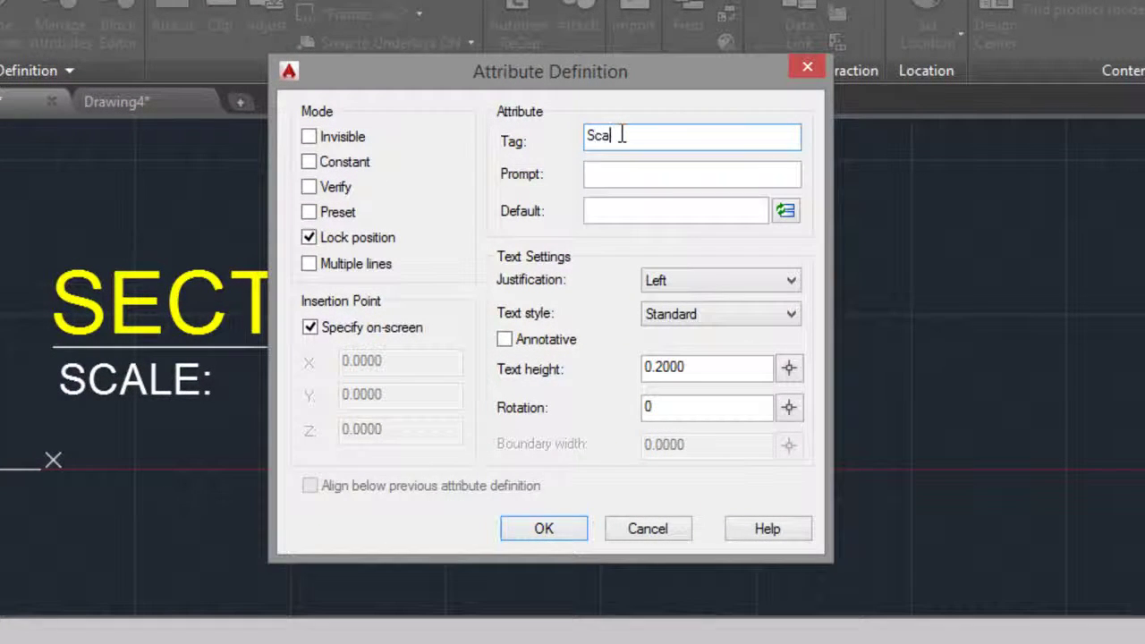
left_click(638, 176)
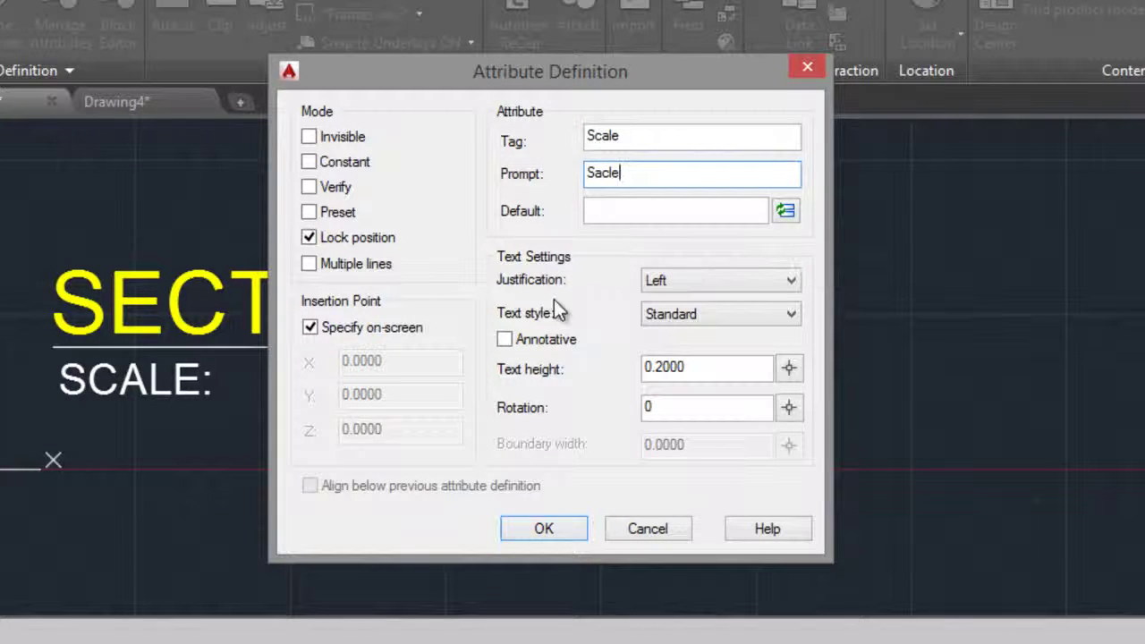
left_click(613, 213)
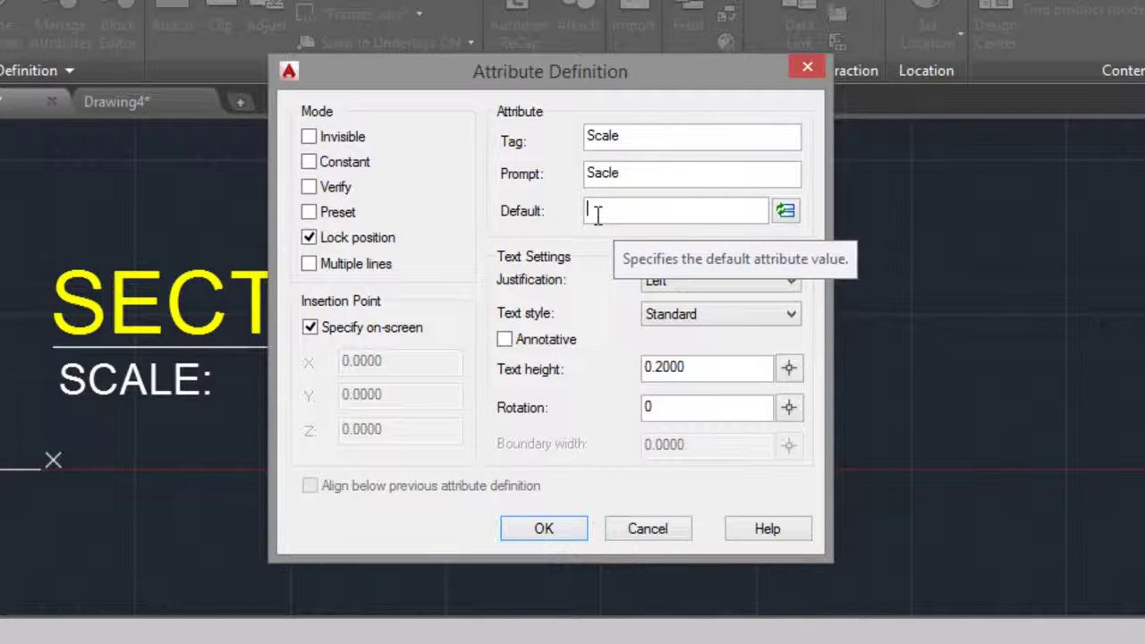
type("1:")
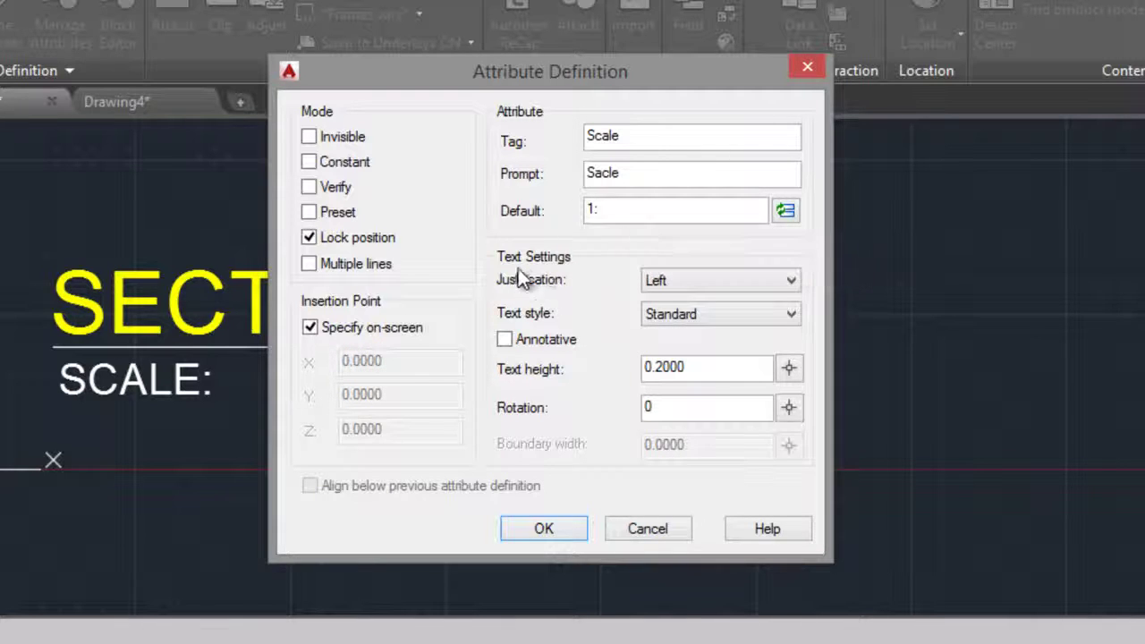
left_click(687, 284)
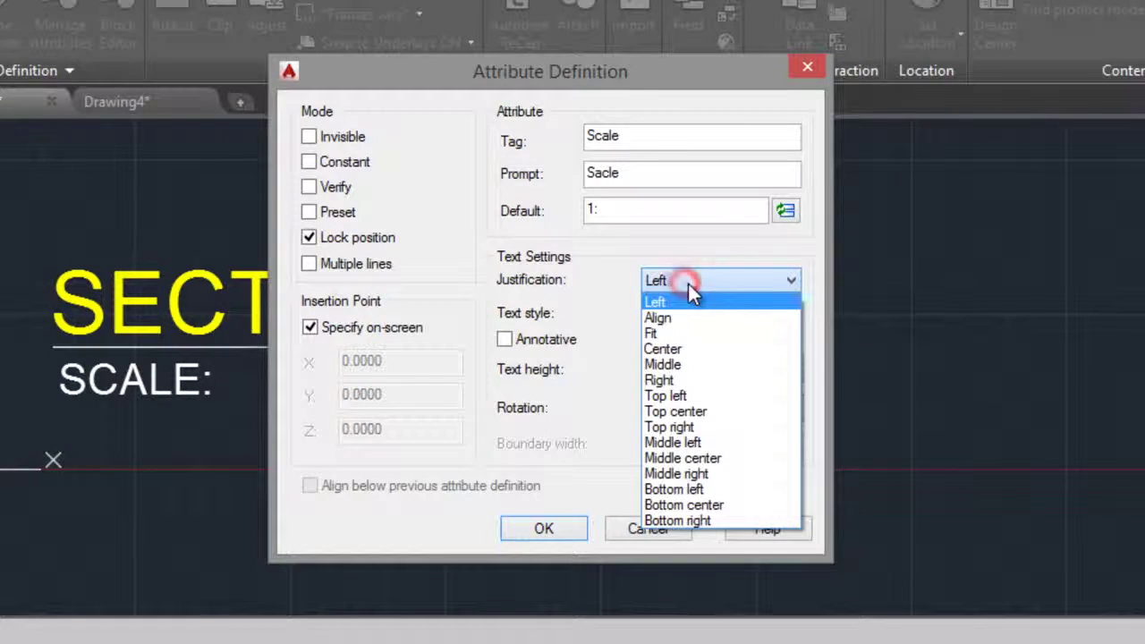
left_click(677, 347)
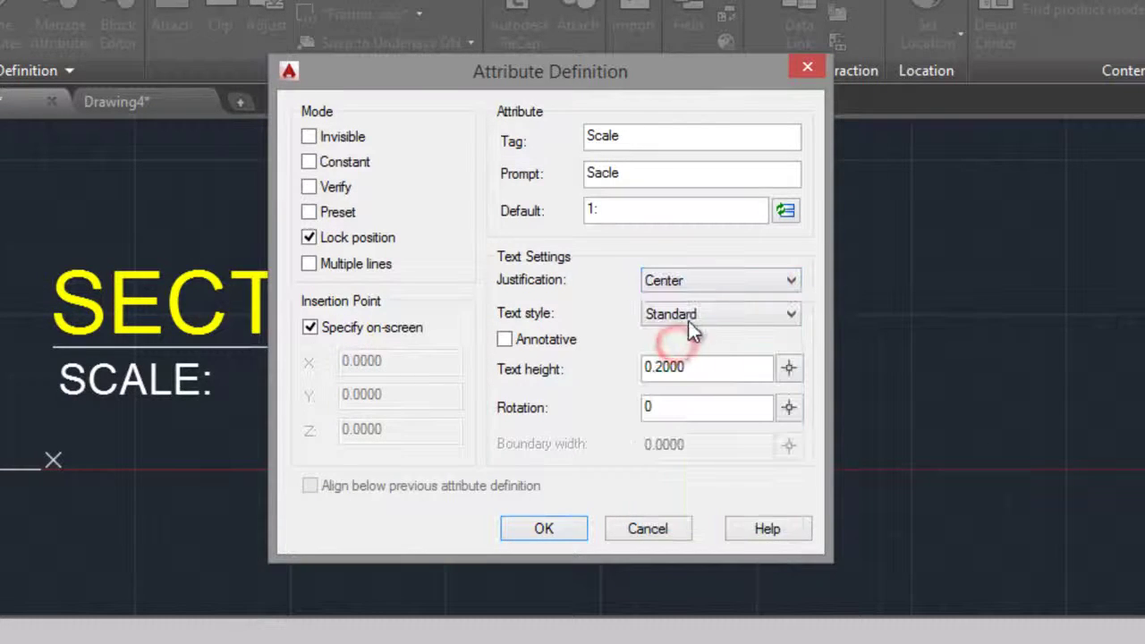
left_click(659, 367)
type("6")
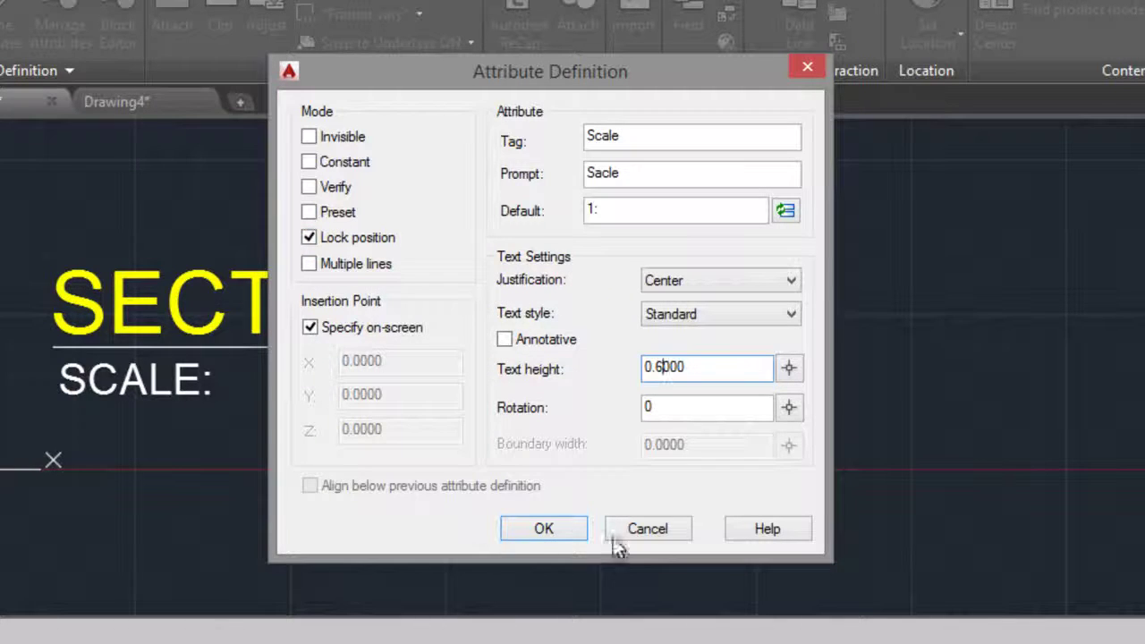
left_click(544, 531)
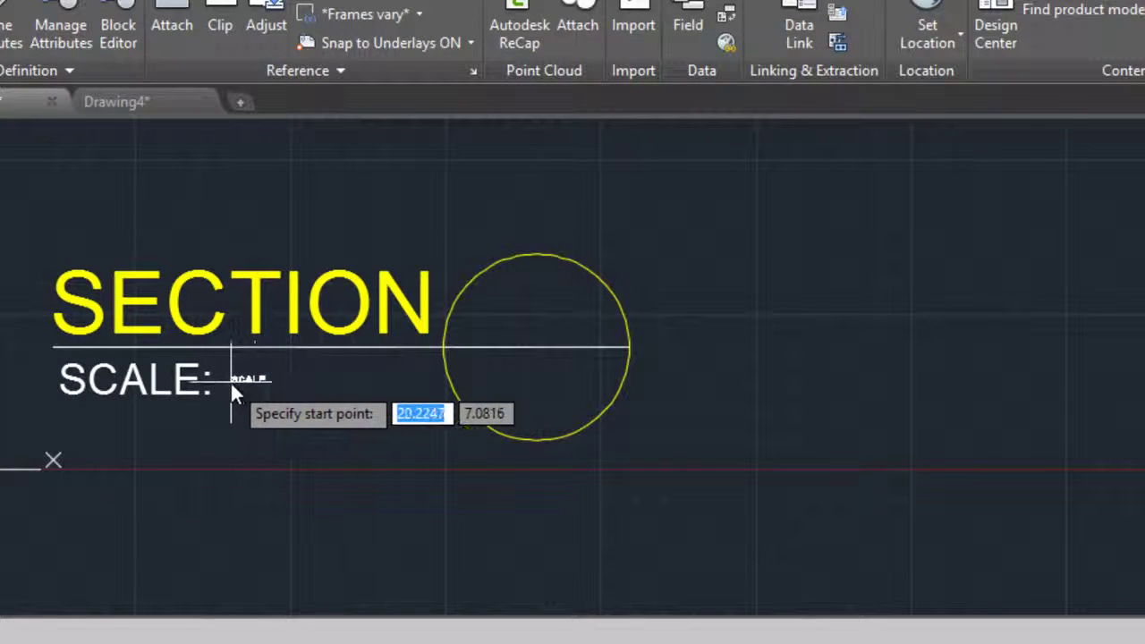
Place the Scale attribute just right of the SCALE: label and select it.
left_click(309, 385)
left_click(315, 384)
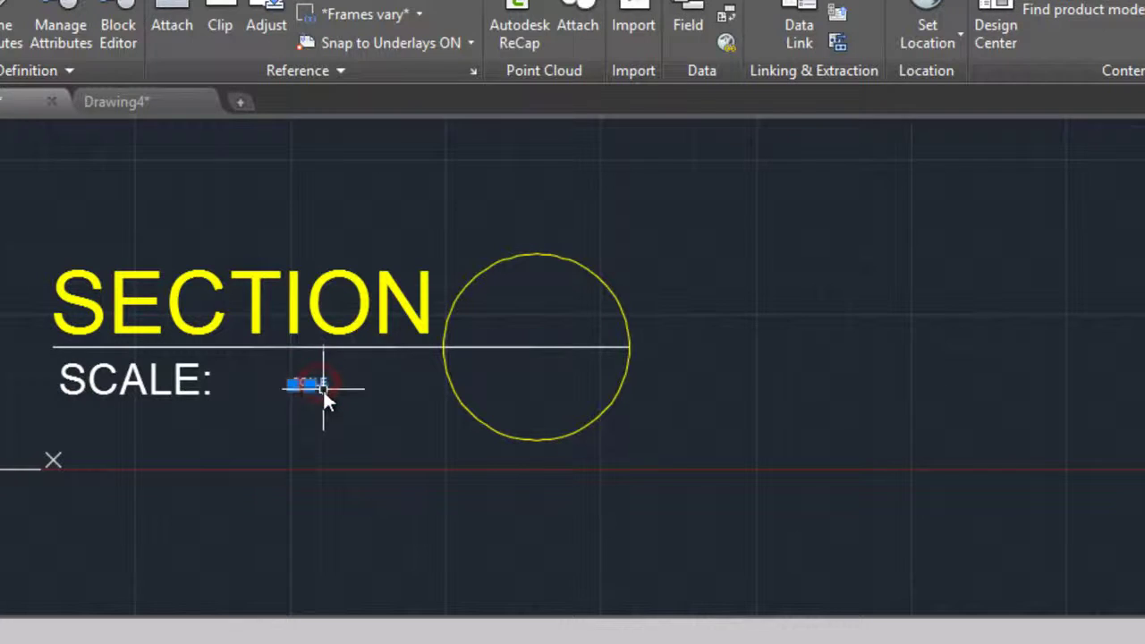
right_click(324, 386)
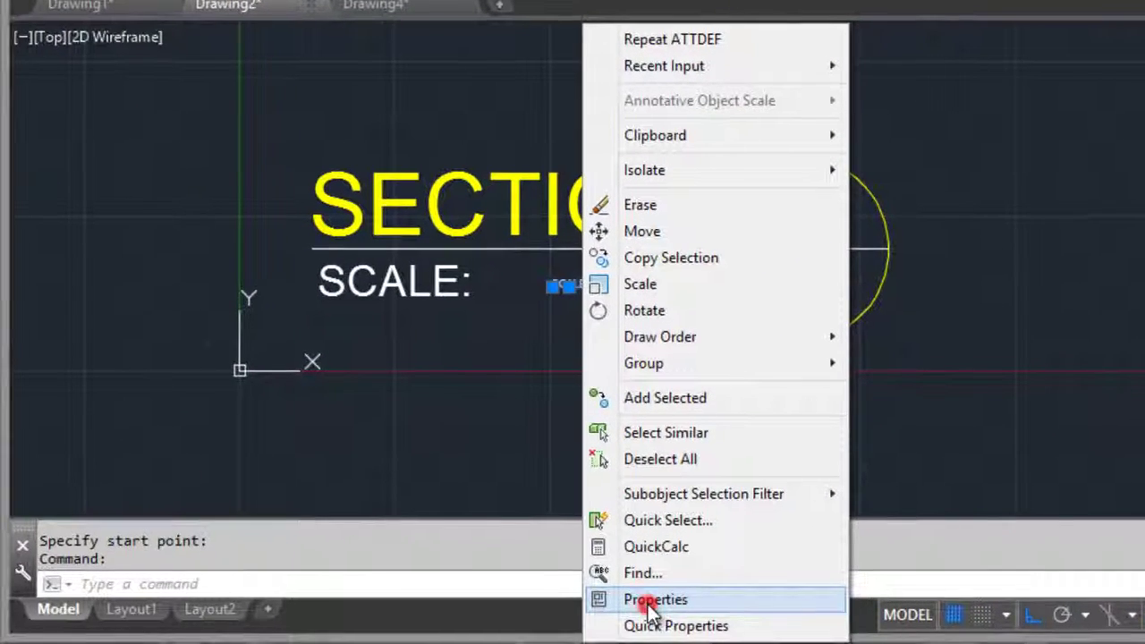
Set the Scale attribute's text height to 2.5 in Properties, matching the SCALE: label.
left_click(649, 600)
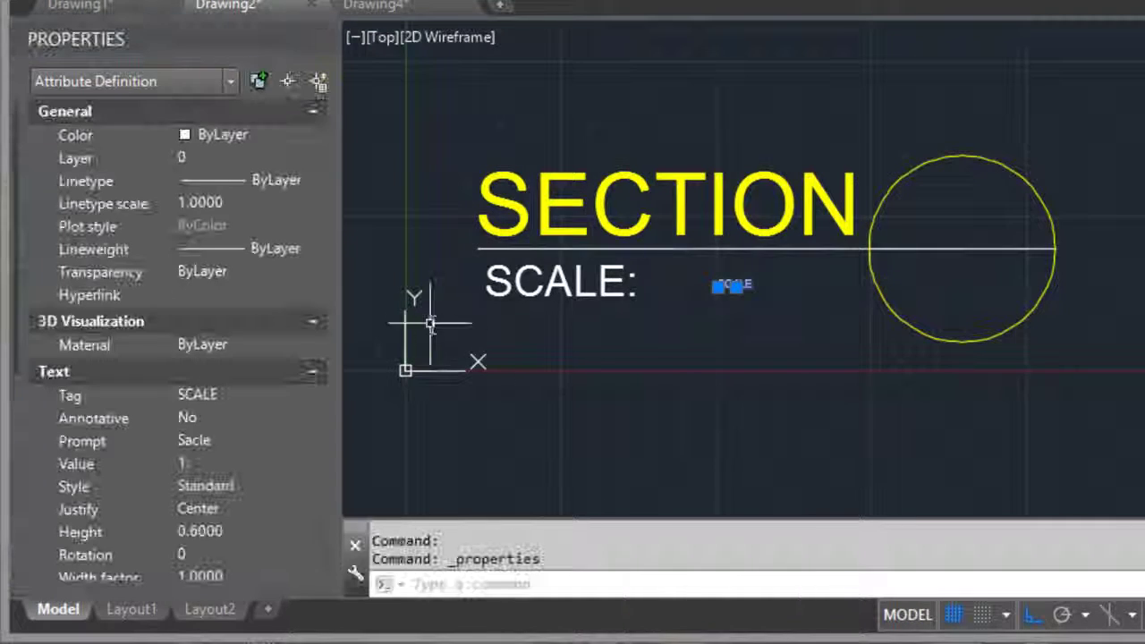
left_click(219, 530)
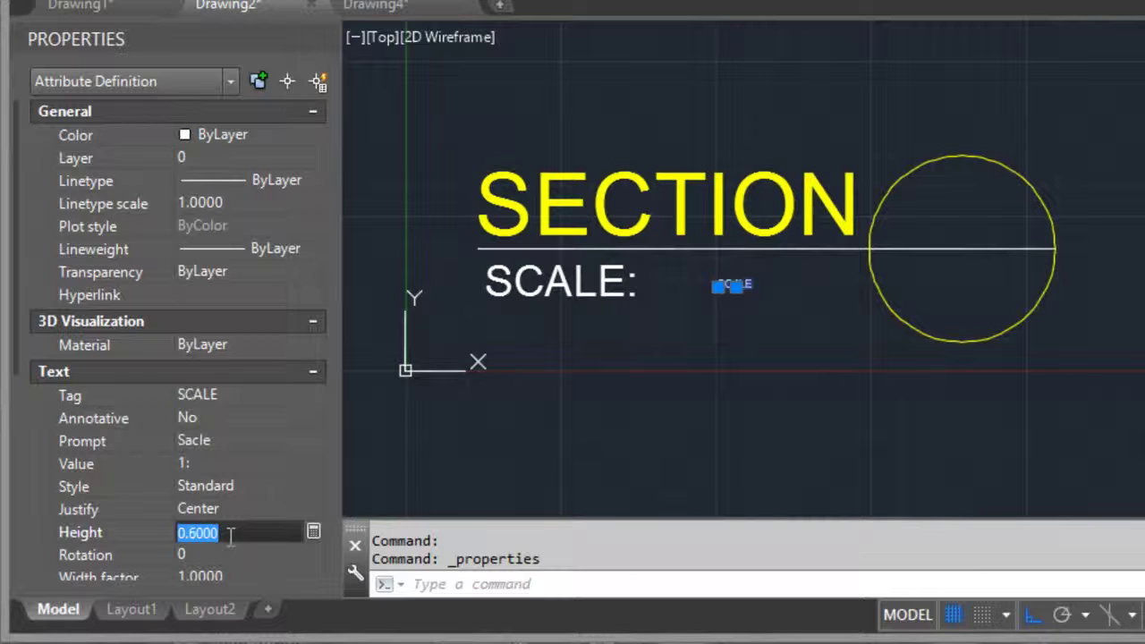
left_click(230, 534)
key("Escape")
left_click(563, 280)
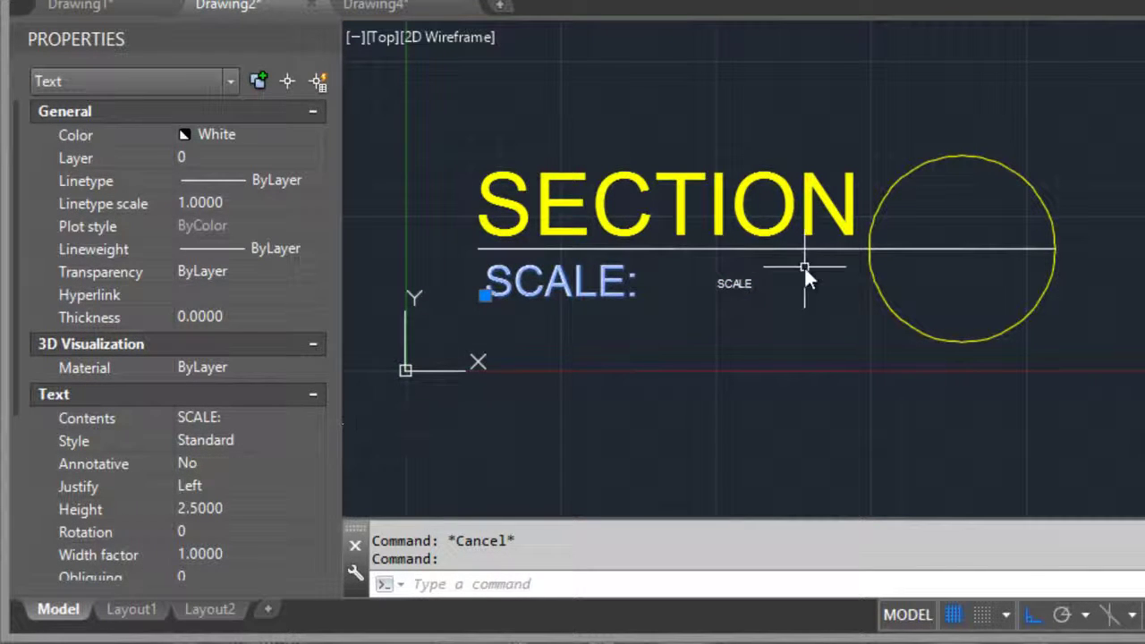
key("Escape")
left_click(742, 284)
left_click(202, 532)
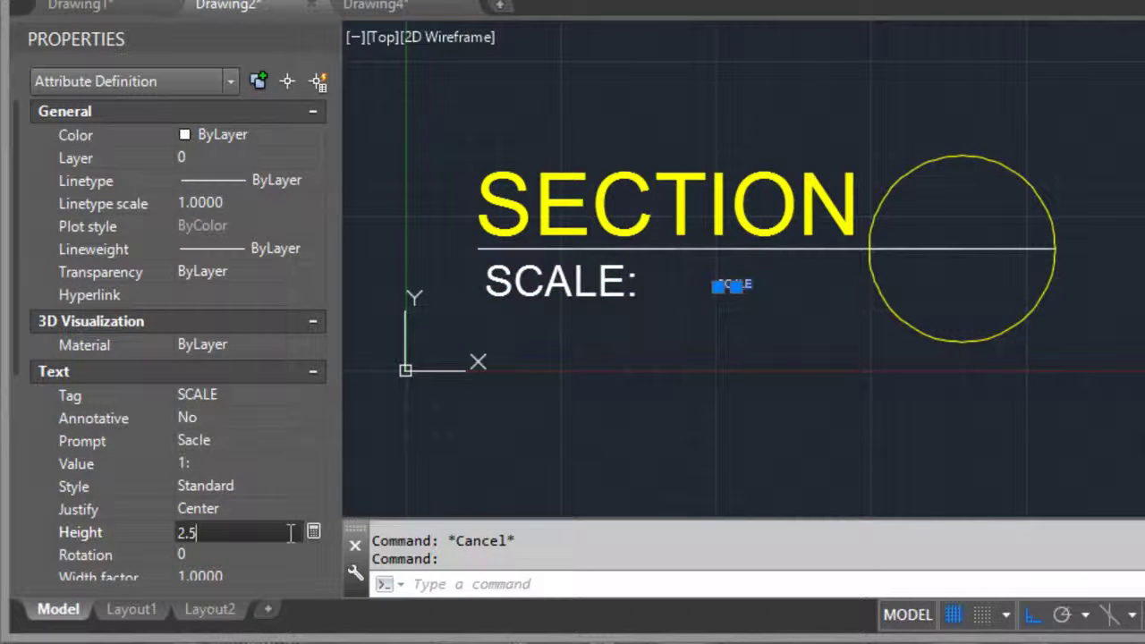
type("2.5")
key("Tab")
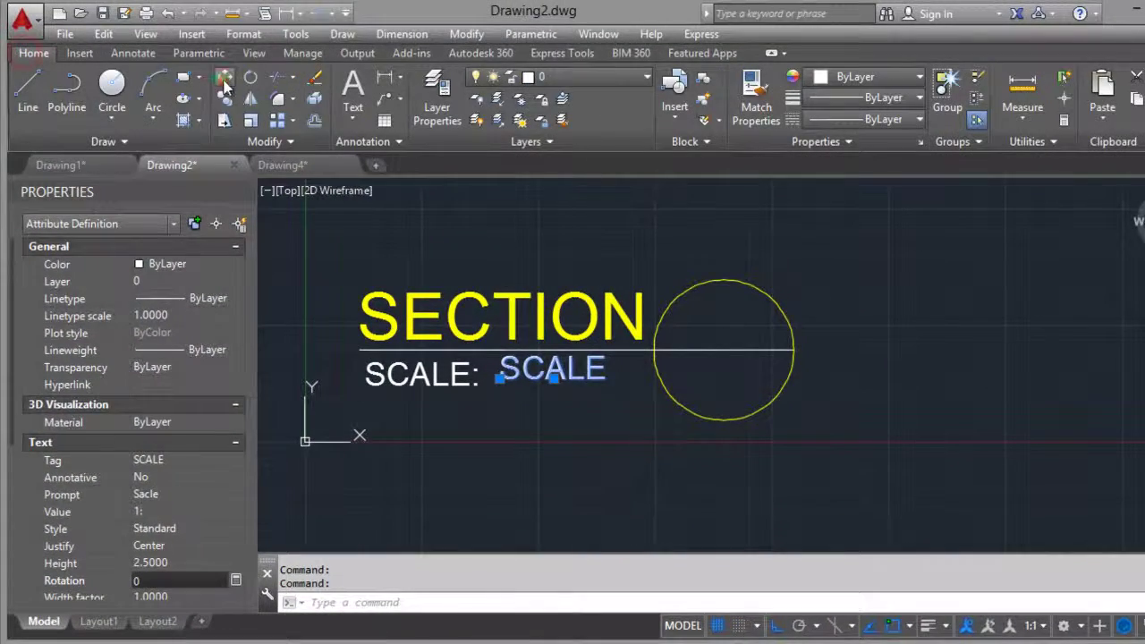
Move the SCALE attribute, with Ortho off, to sit neatly right of the SCALE: label.
left_click(223, 83)
scroll(587, 364, "up", 2)
left_click(539, 389)
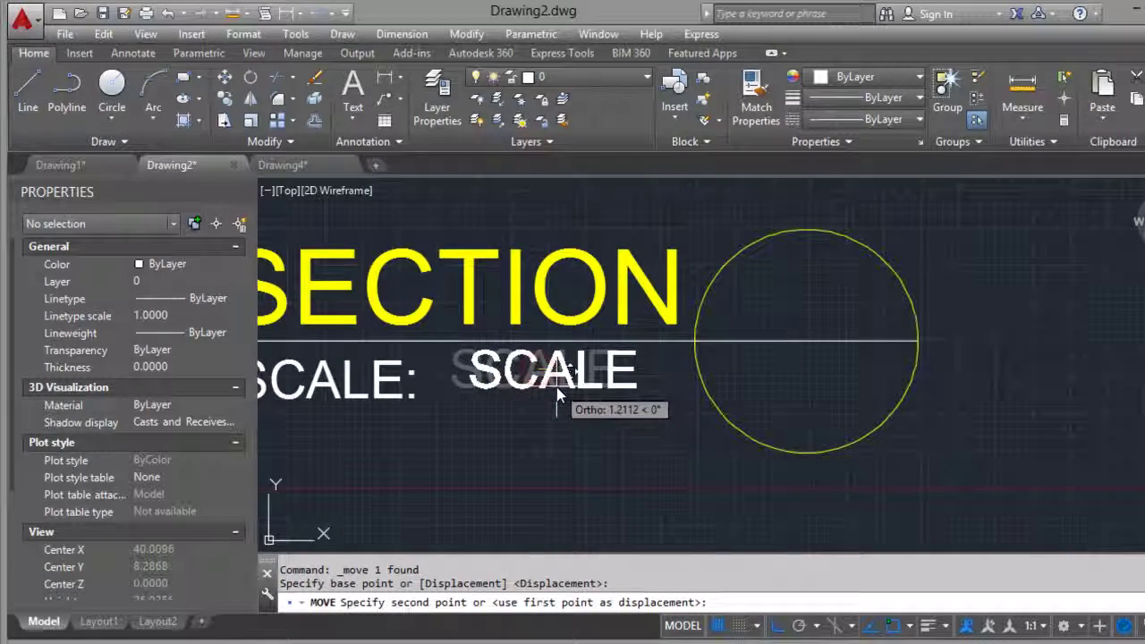
key("F8")
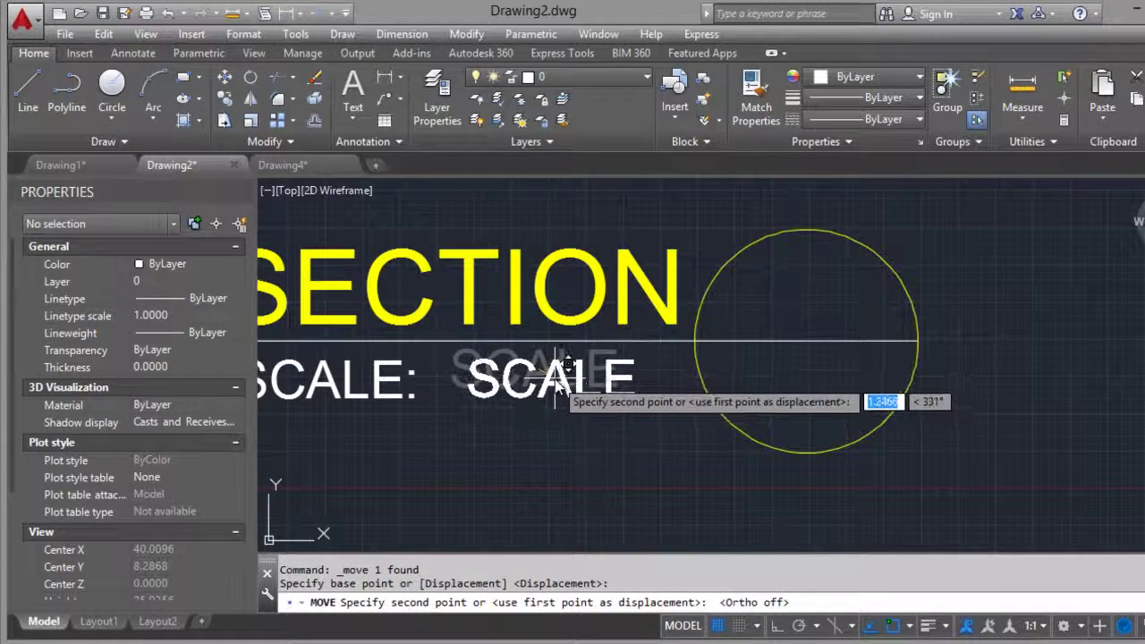
left_click(553, 379)
scroll(572, 376, "down", 4)
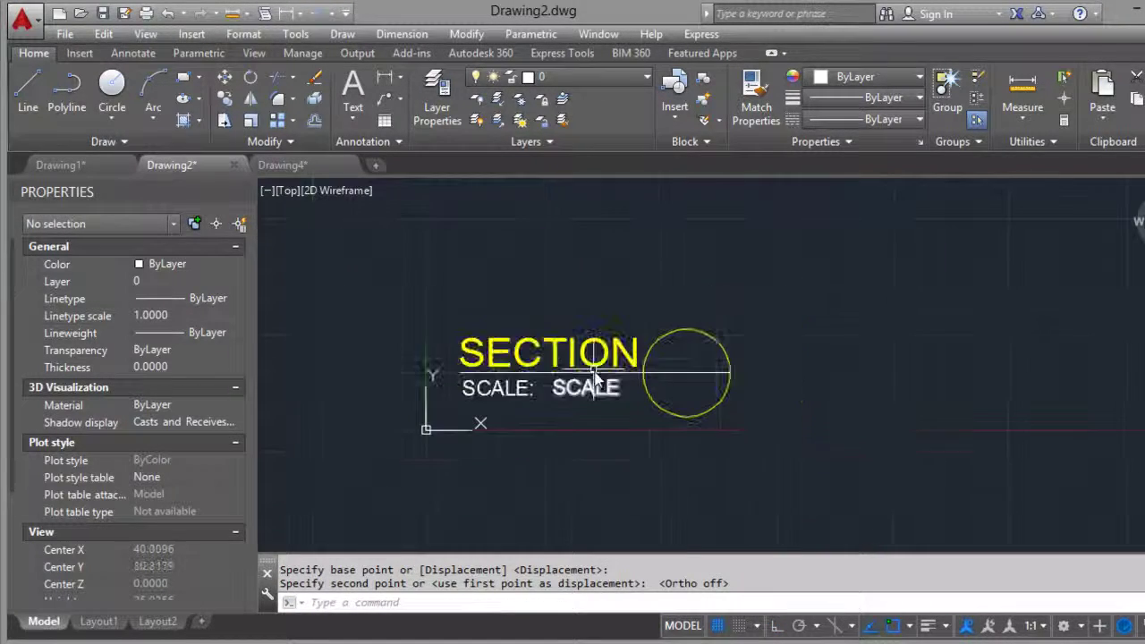
key("Escape")
scroll(684, 340, "up", 4)
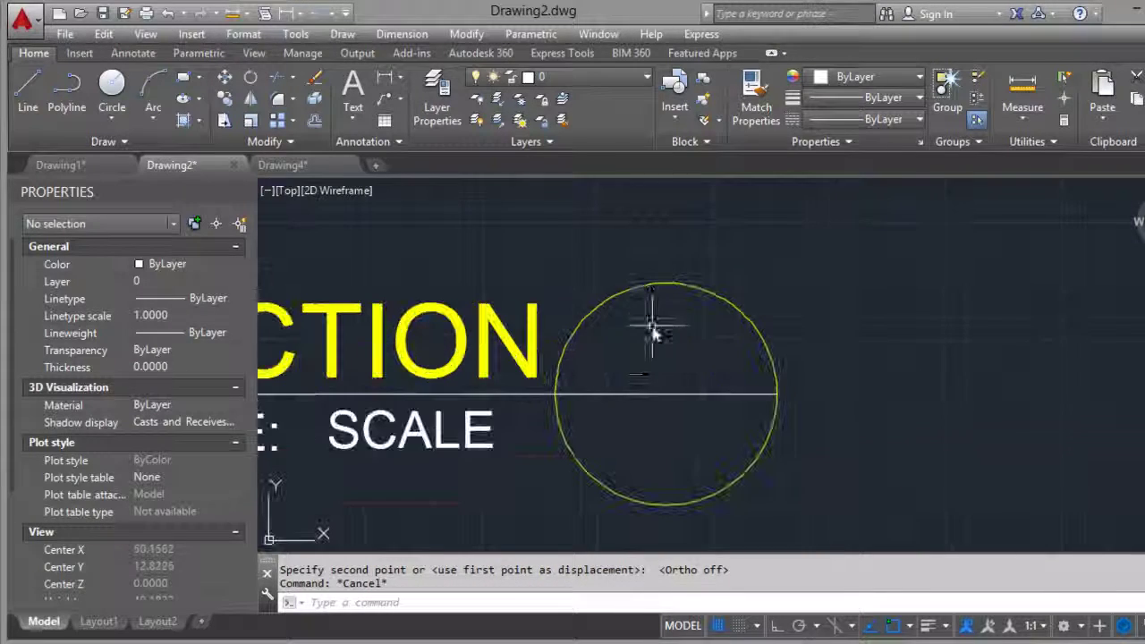
scroll(669, 353, "down", 2)
scroll(605, 383, "up", 2)
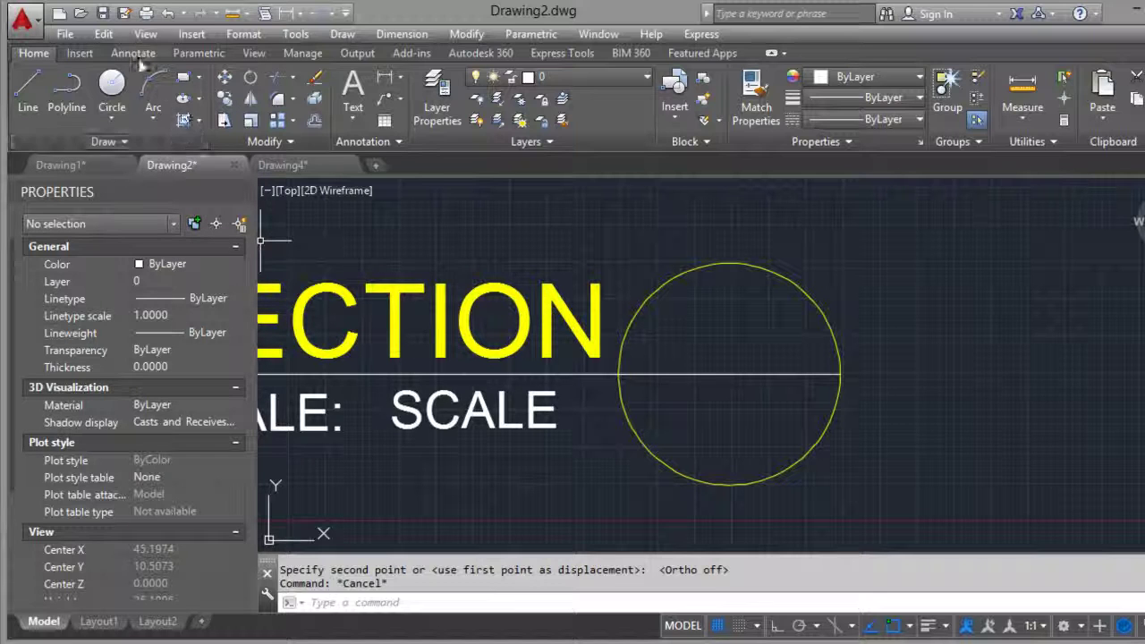
left_click(80, 54)
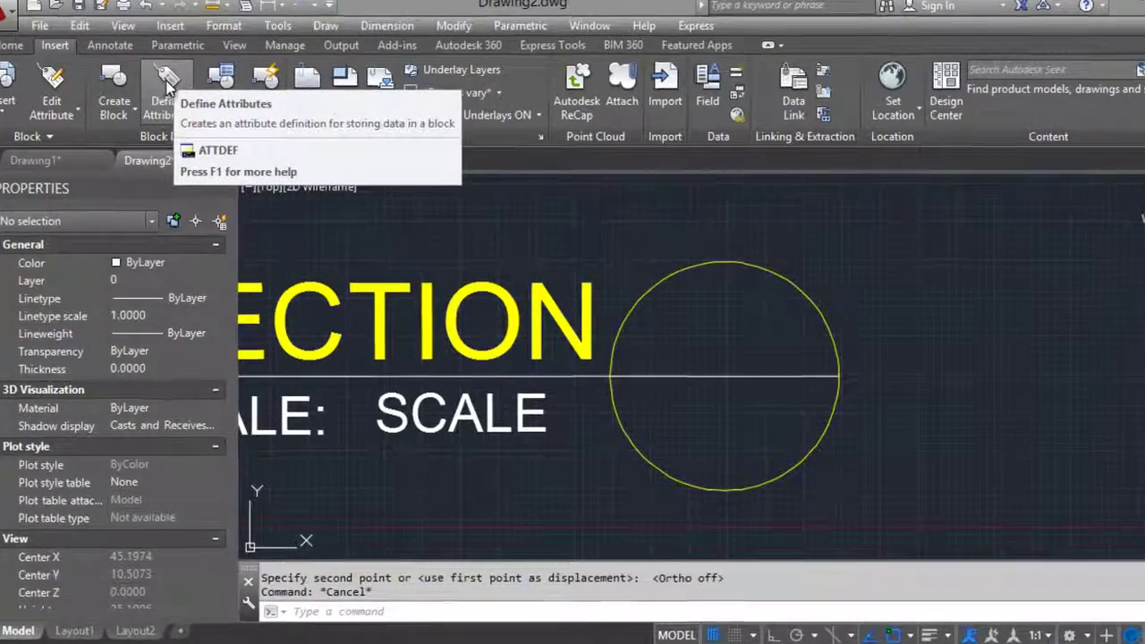
Define an AA attribute with prompt Section Mark, Center justification and text height 3.
left_click(197, 106)
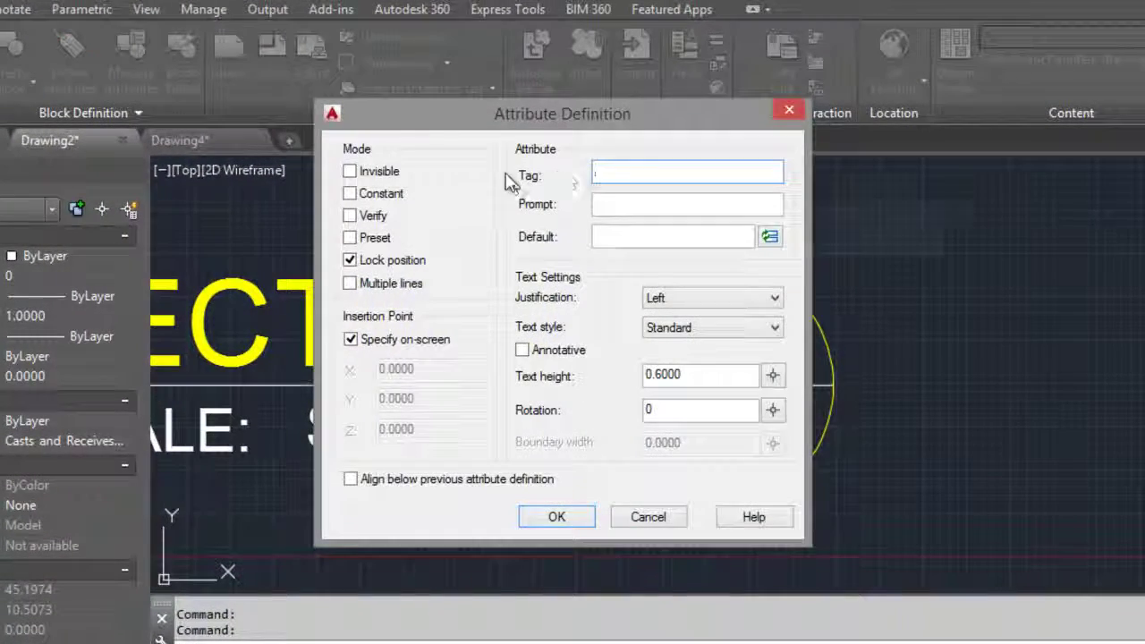
left_click(629, 173)
type("AA")
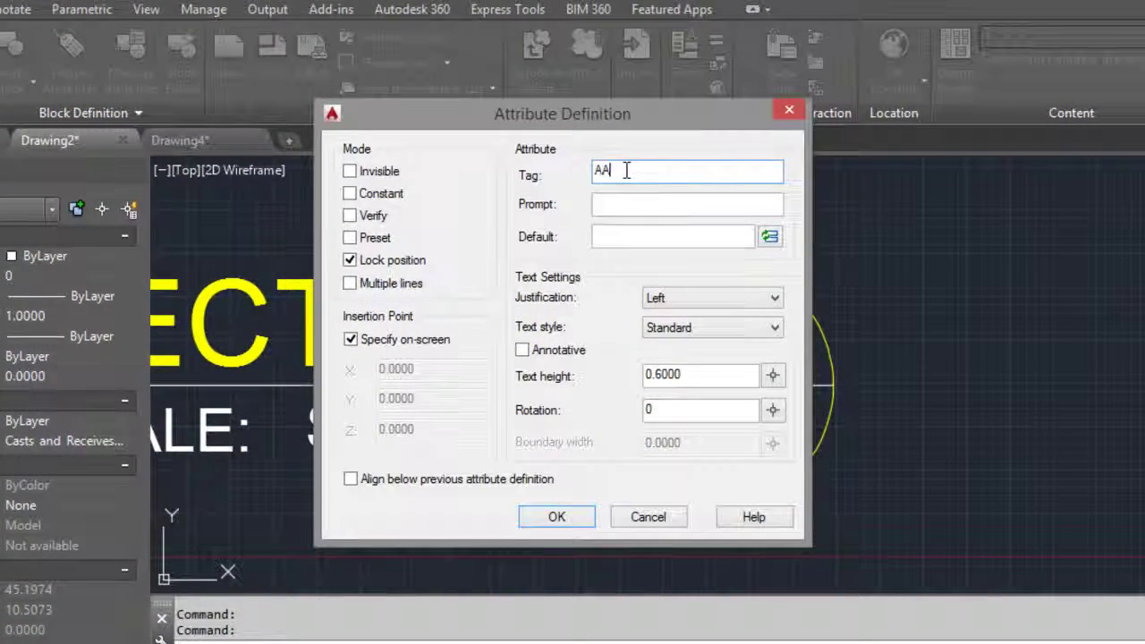
left_click(604, 203)
type("Sel")
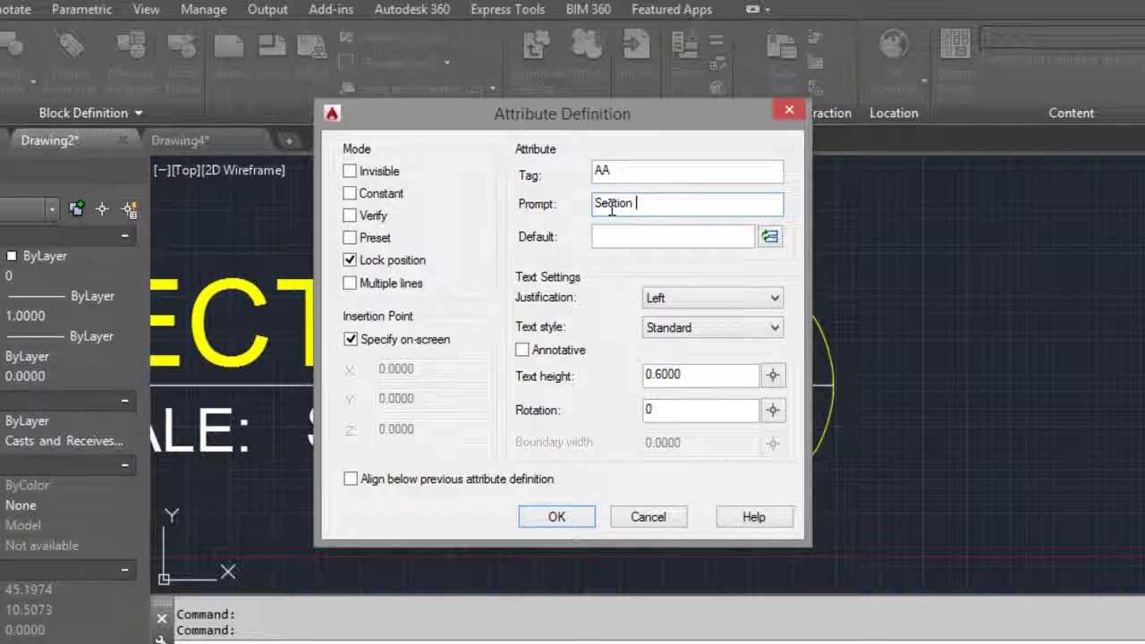
type("tion Mark")
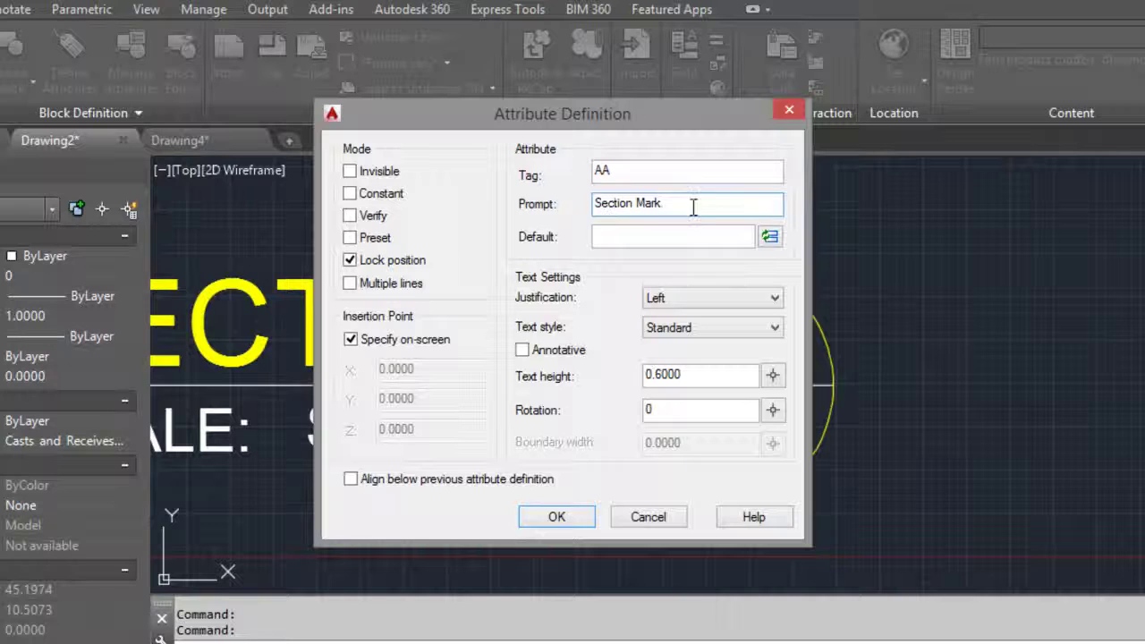
left_click(690, 299)
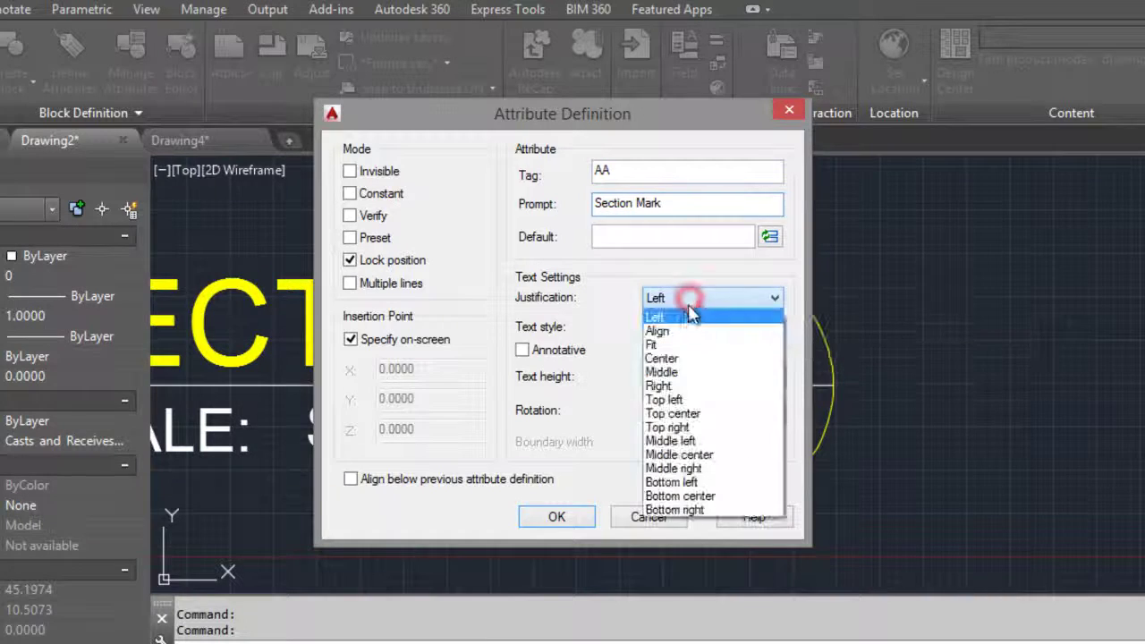
left_click(680, 358)
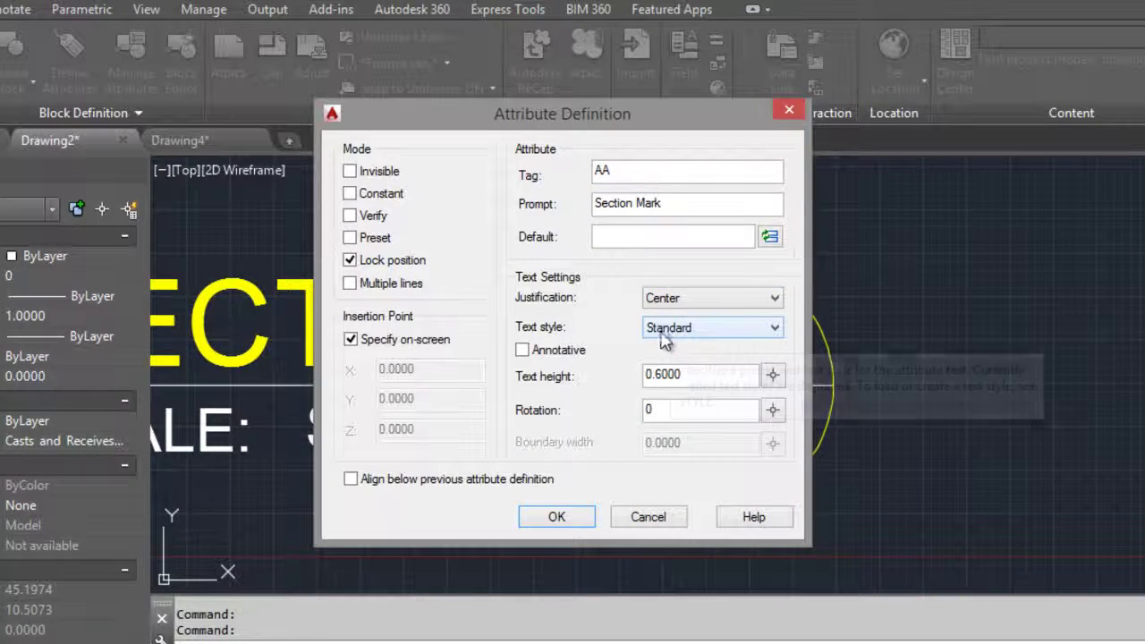
left_click(695, 376)
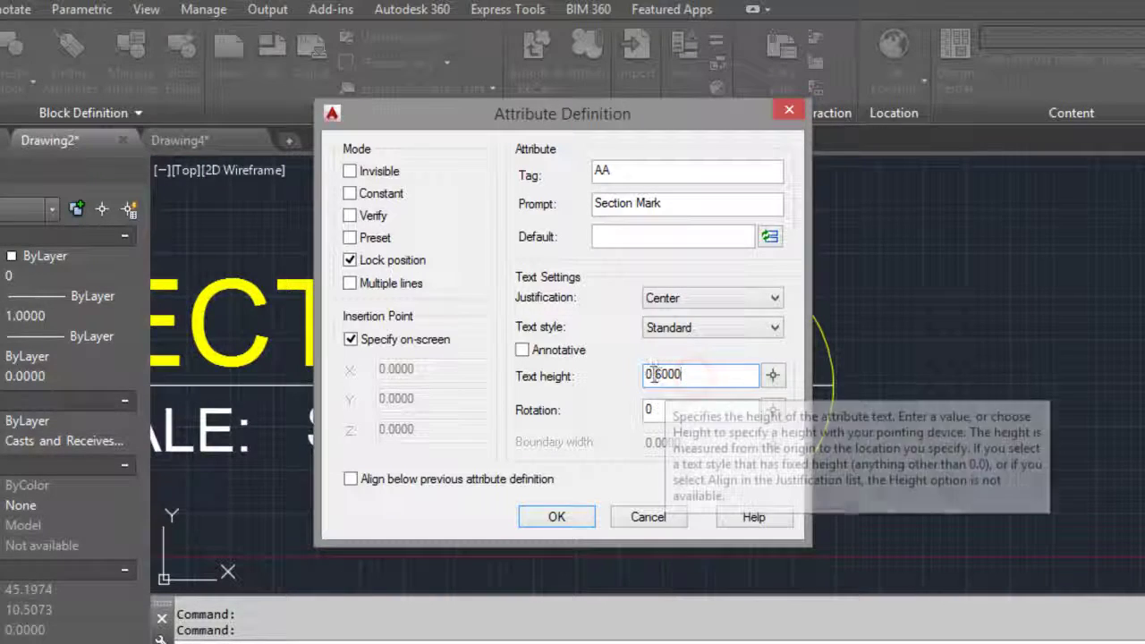
left_click(654, 375)
double_click(702, 376)
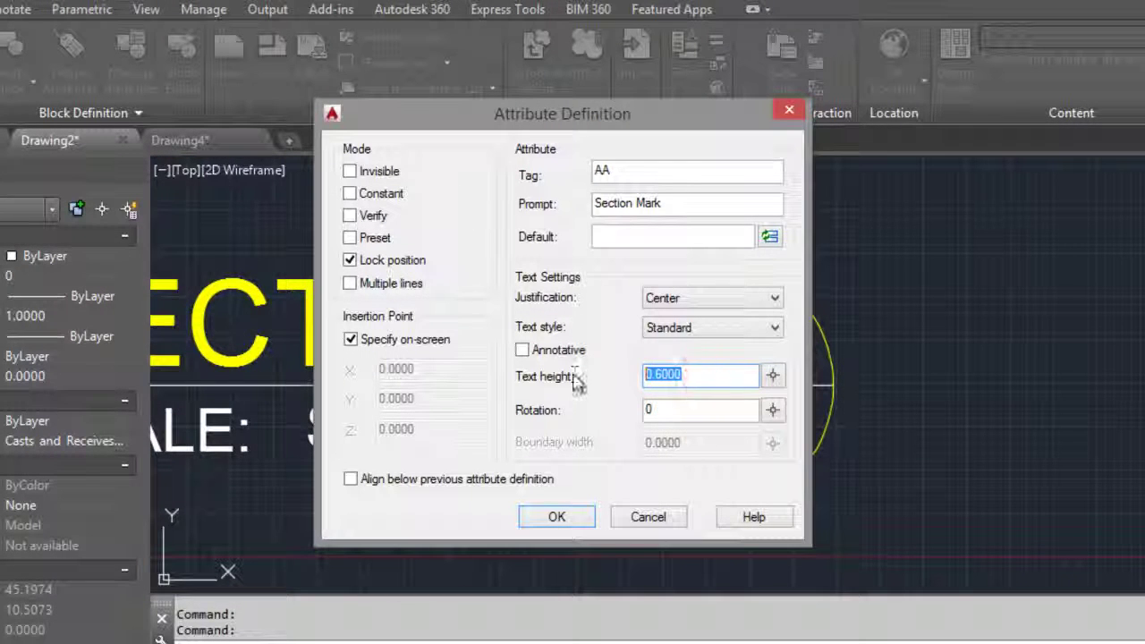
type("3")
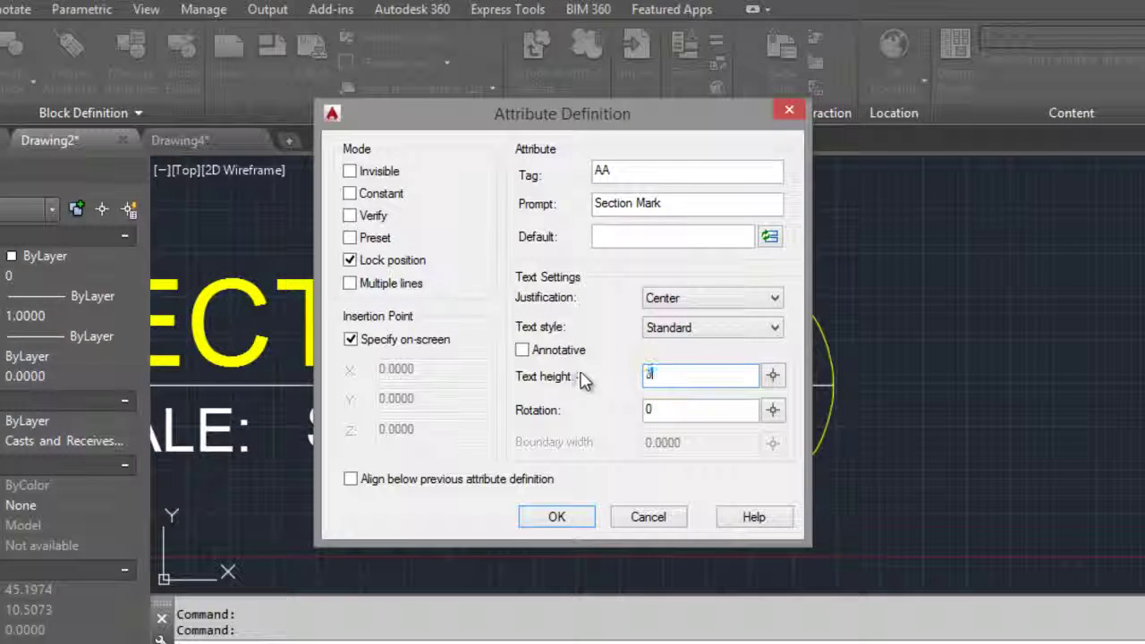
left_click(560, 519)
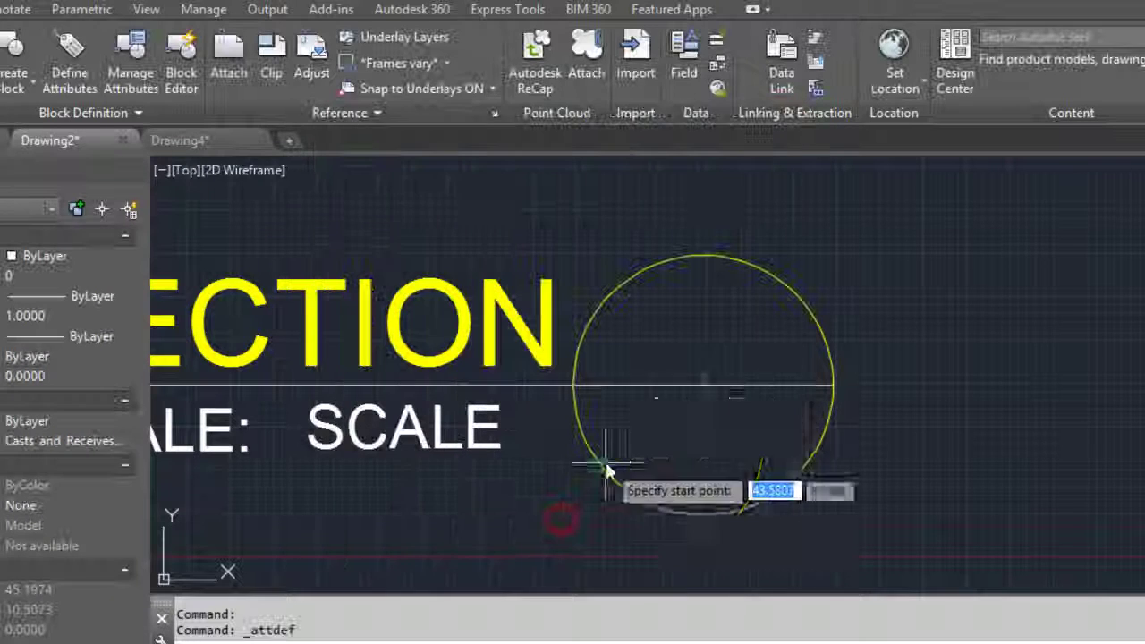
Place the AA attribute centred in the upper half of the circle.
left_click(703, 349)
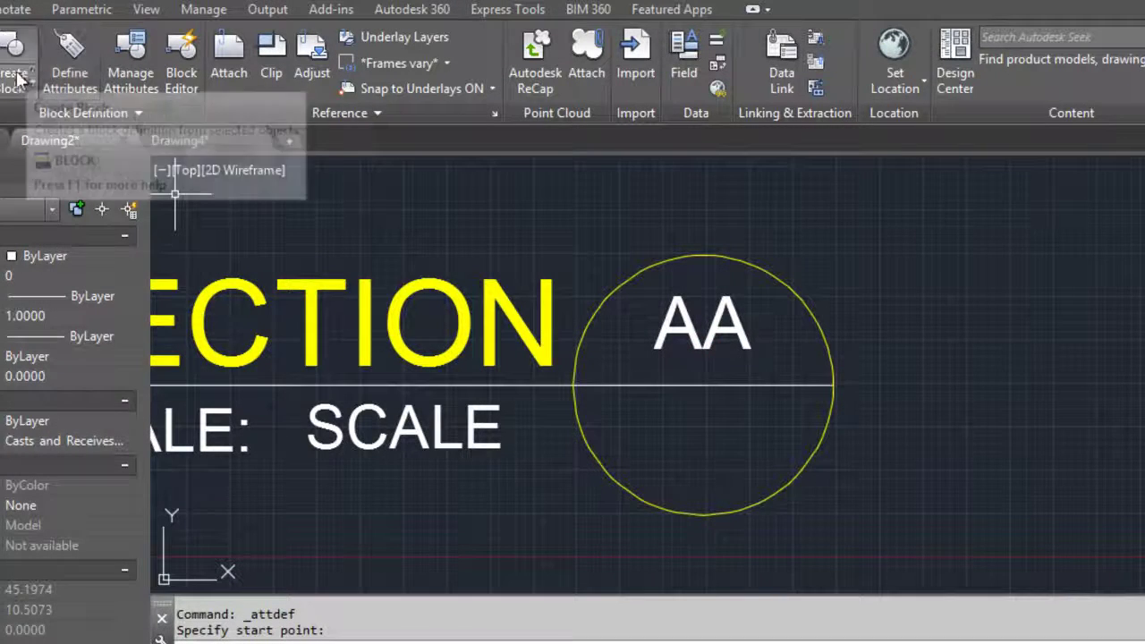
Set up a REF attribute with prompt Reference and Center justification.
left_click(69, 59)
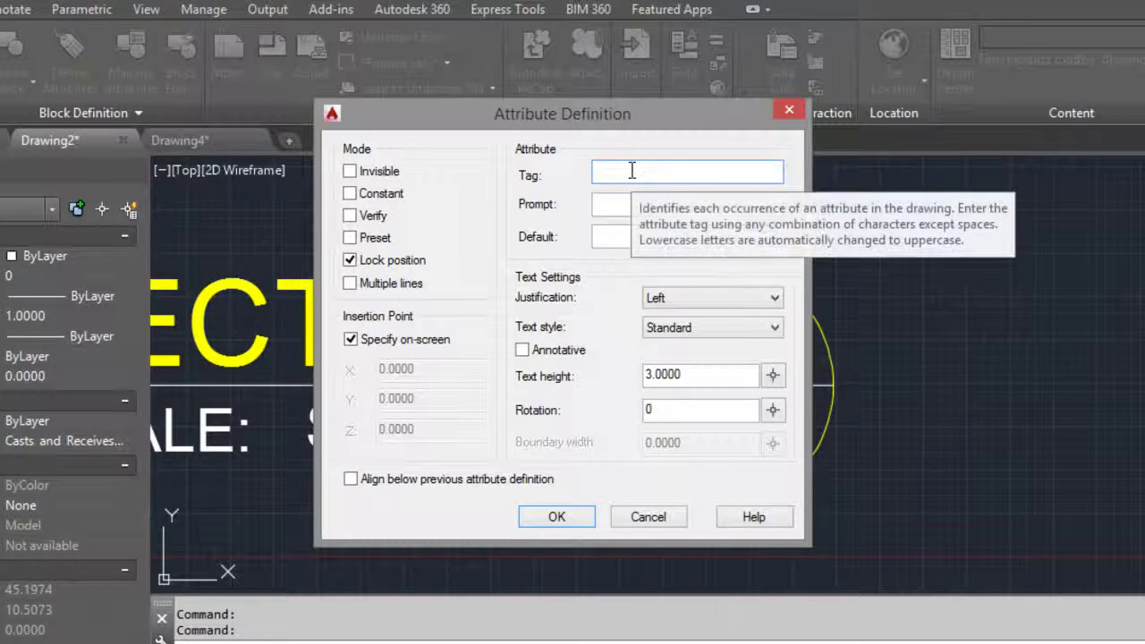
type("F")
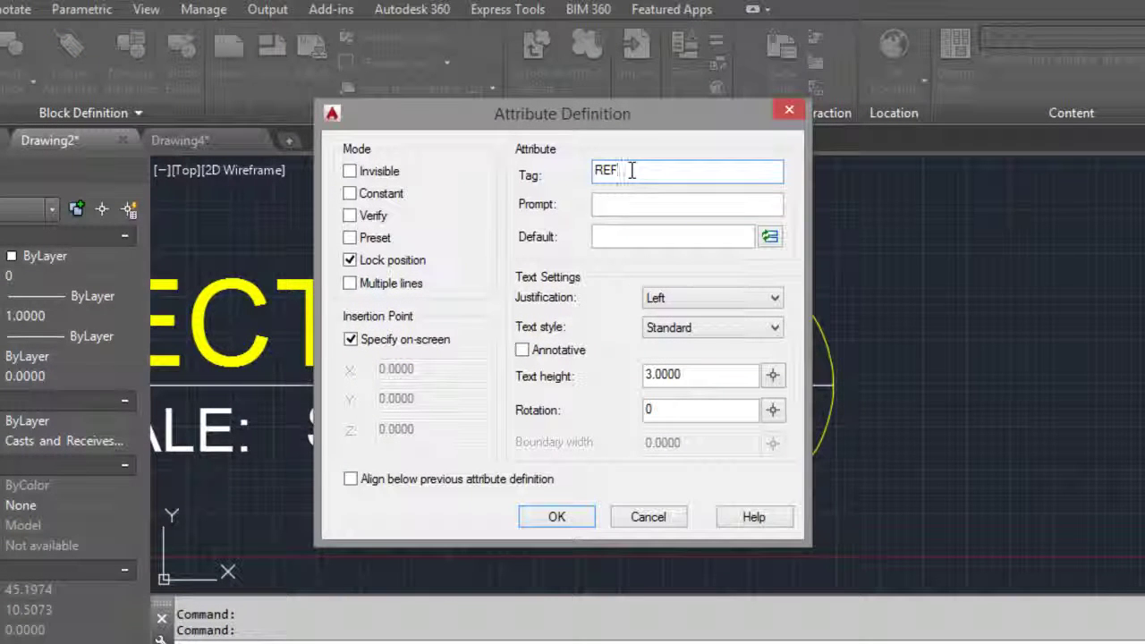
type("EFRefrence")
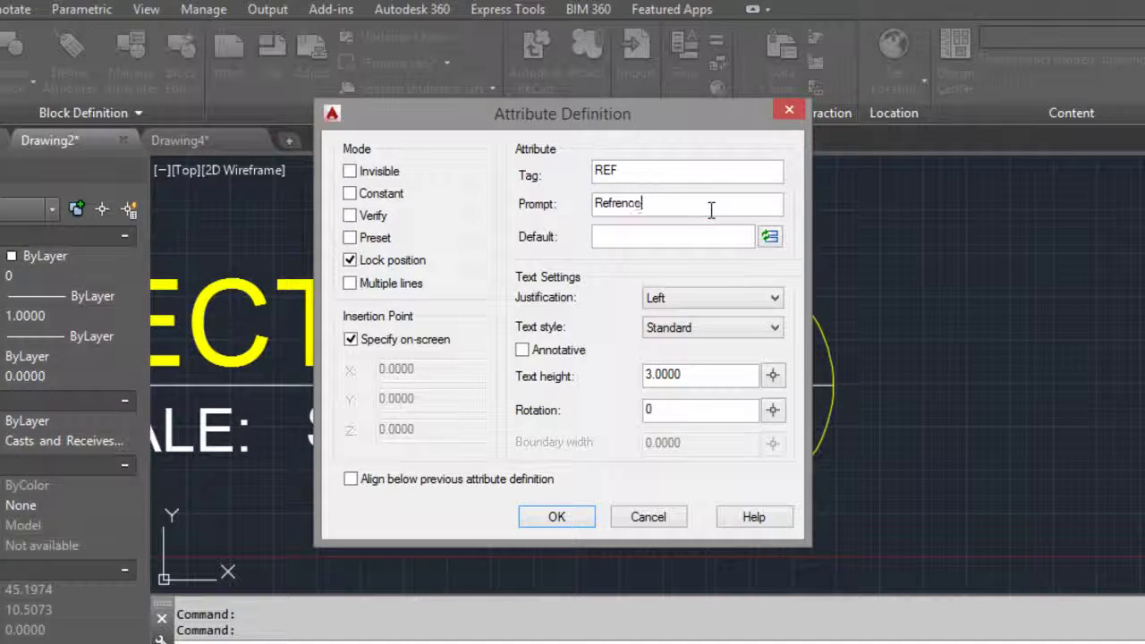
left_click(609, 203)
type("e")
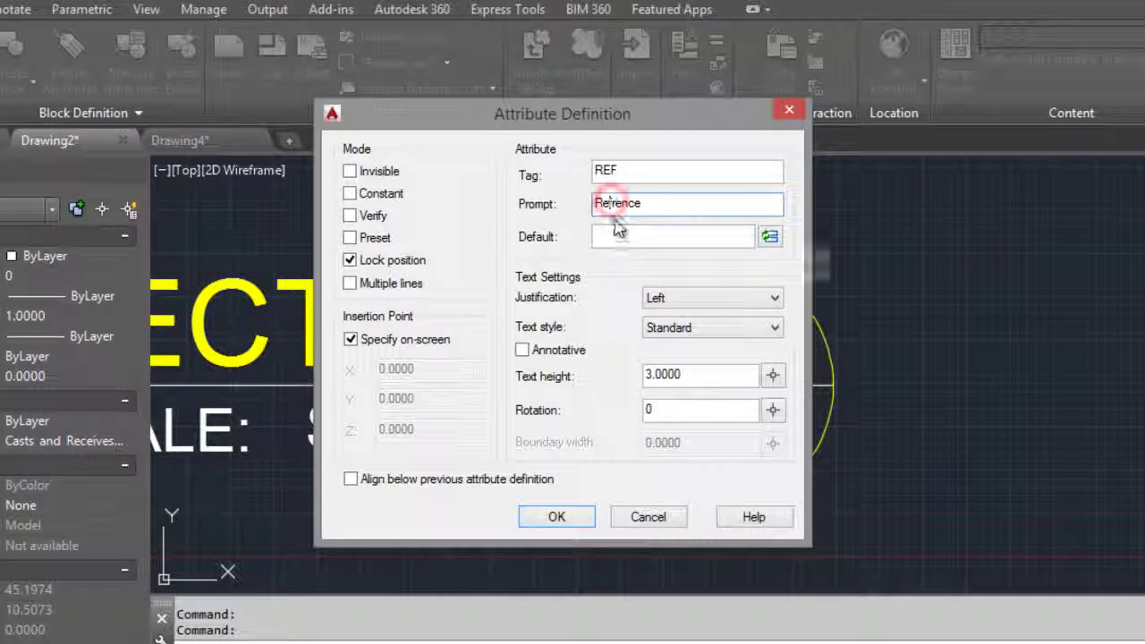
left_click(711, 298)
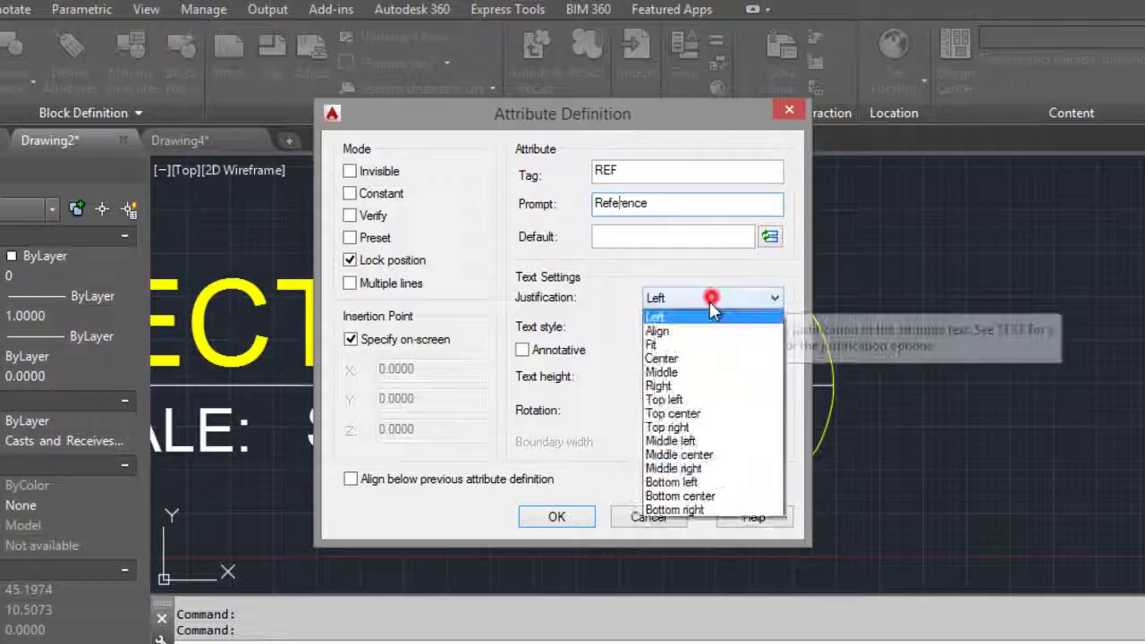
left_click(662, 358)
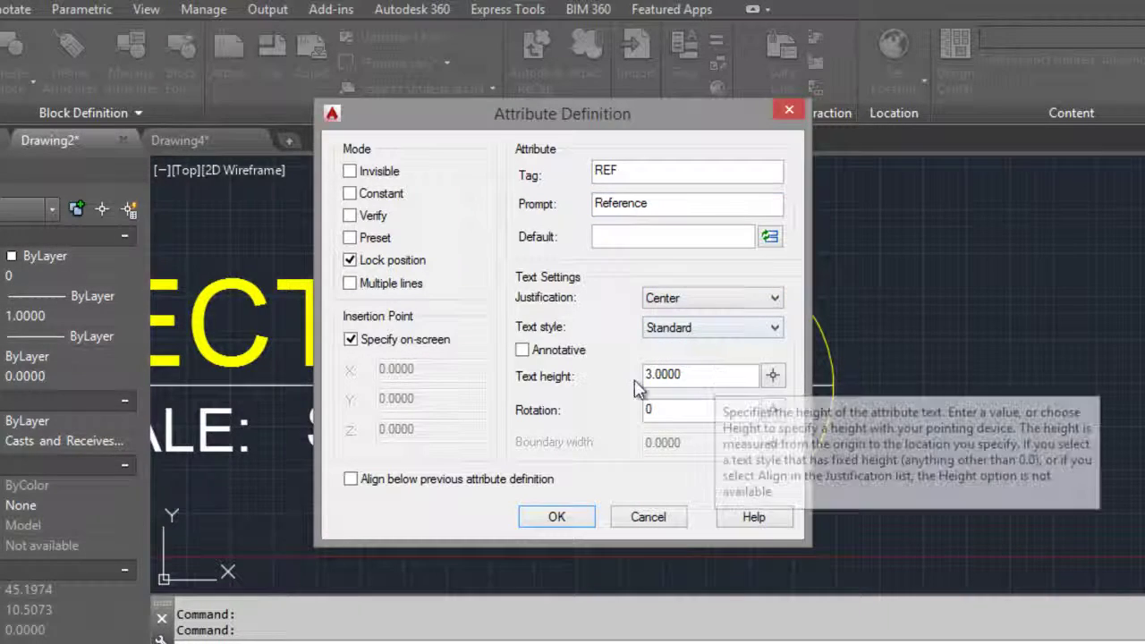
Confirm the REF attribute and place it in the circle's lower half, below AA.
left_click(554, 515)
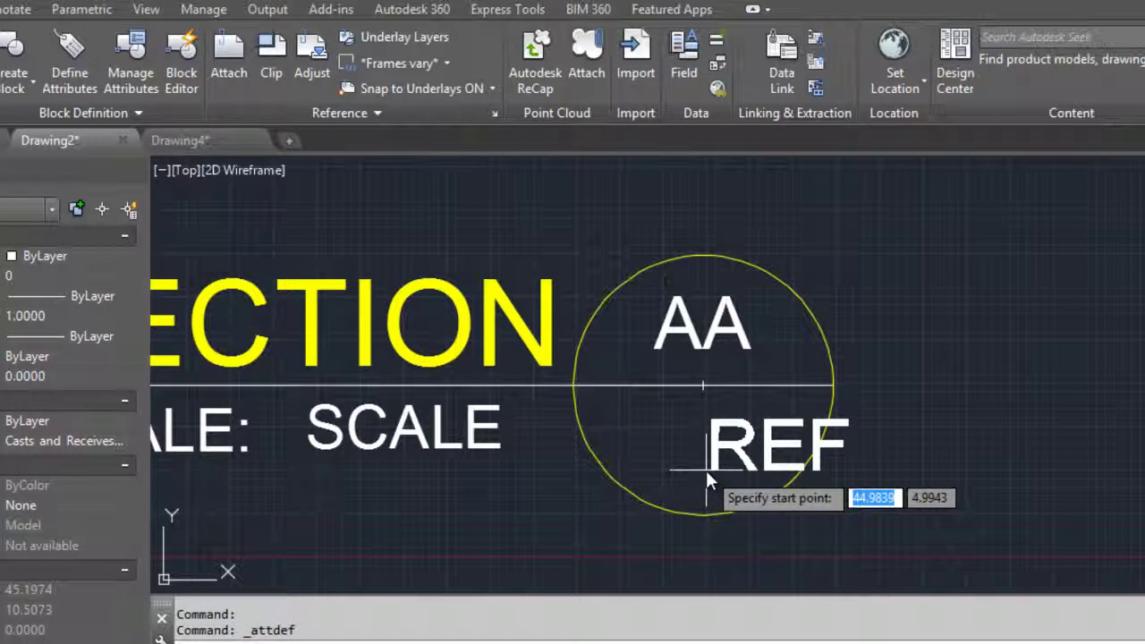
left_click(706, 480)
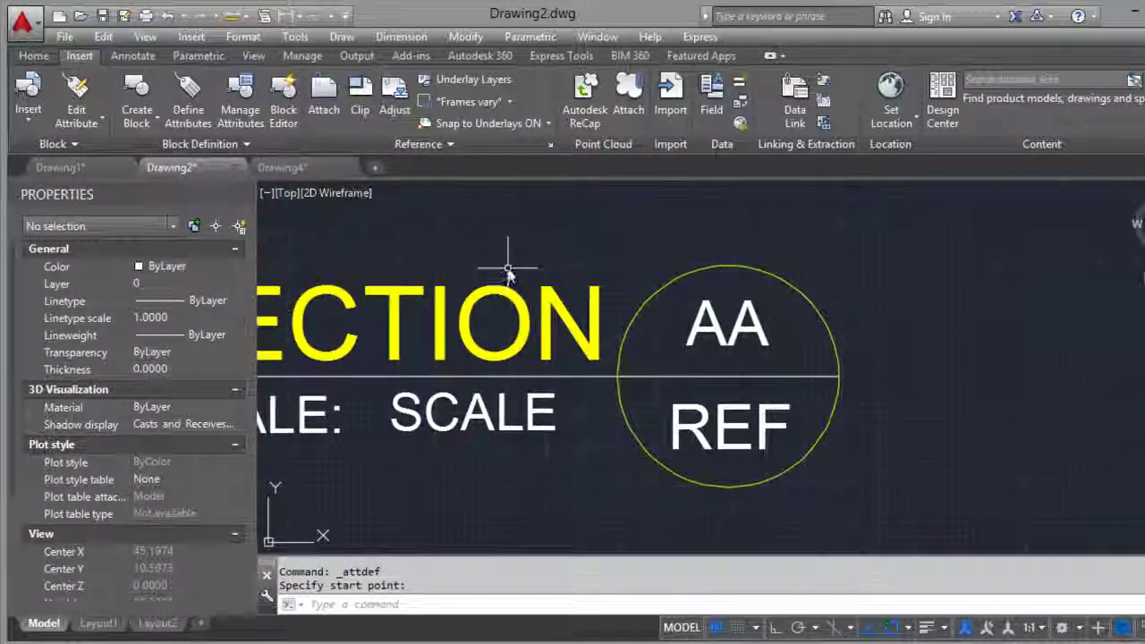
scroll(537, 254, "down", 3)
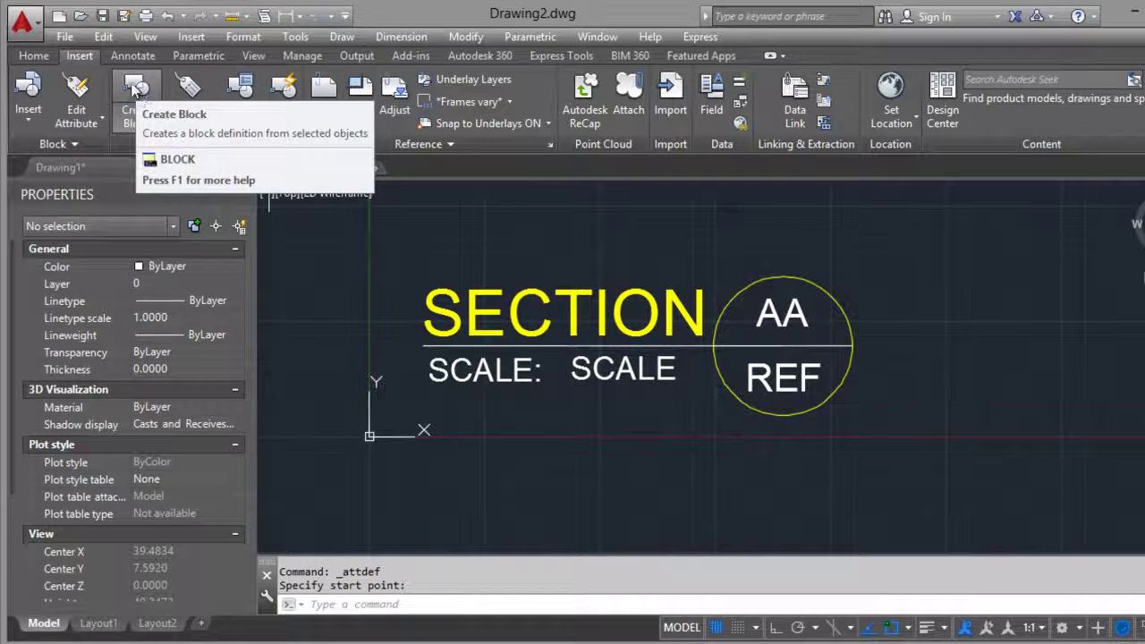
Window-select the eight title objects into a new block named 'Section Title', with Open in block editor unchecked.
left_click(139, 105)
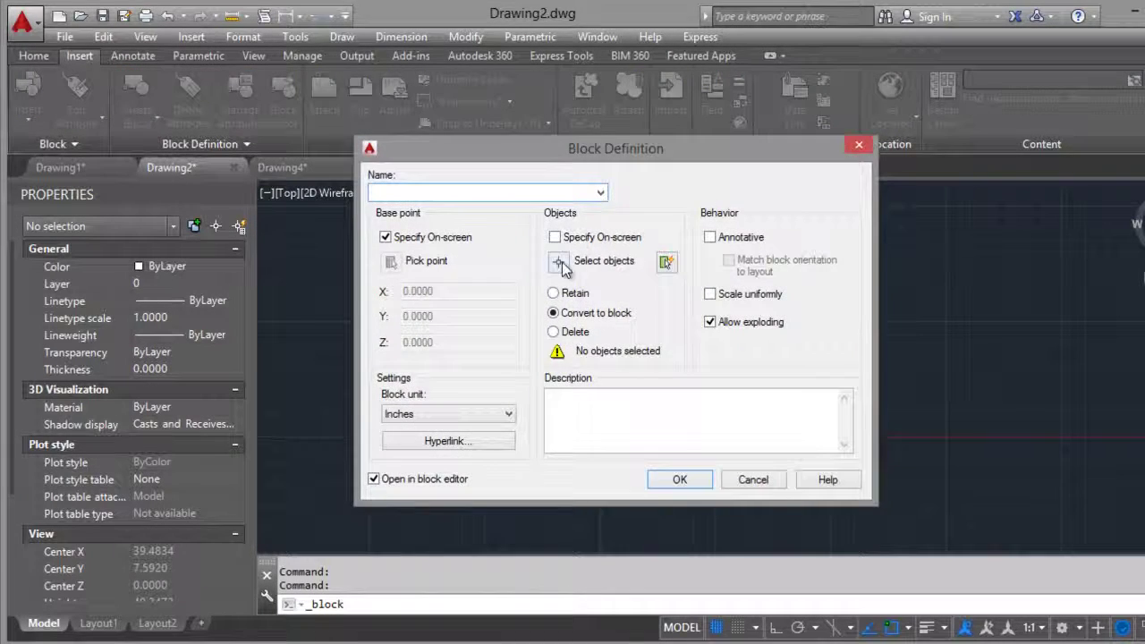
left_click(559, 261)
left_click(391, 258)
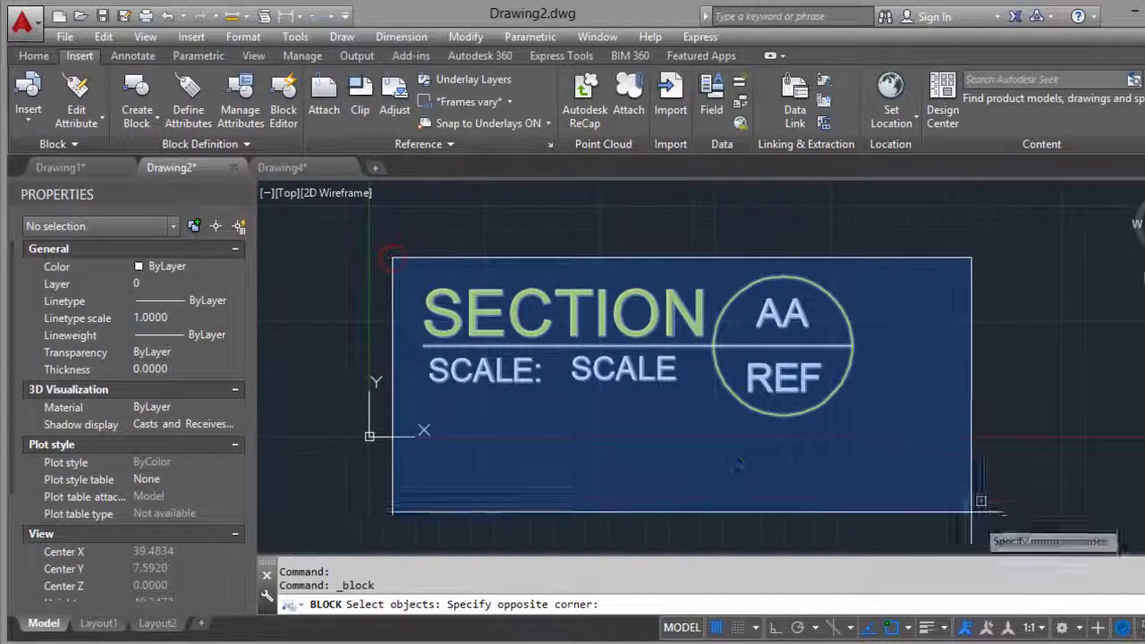
left_click(981, 500)
key("Return")
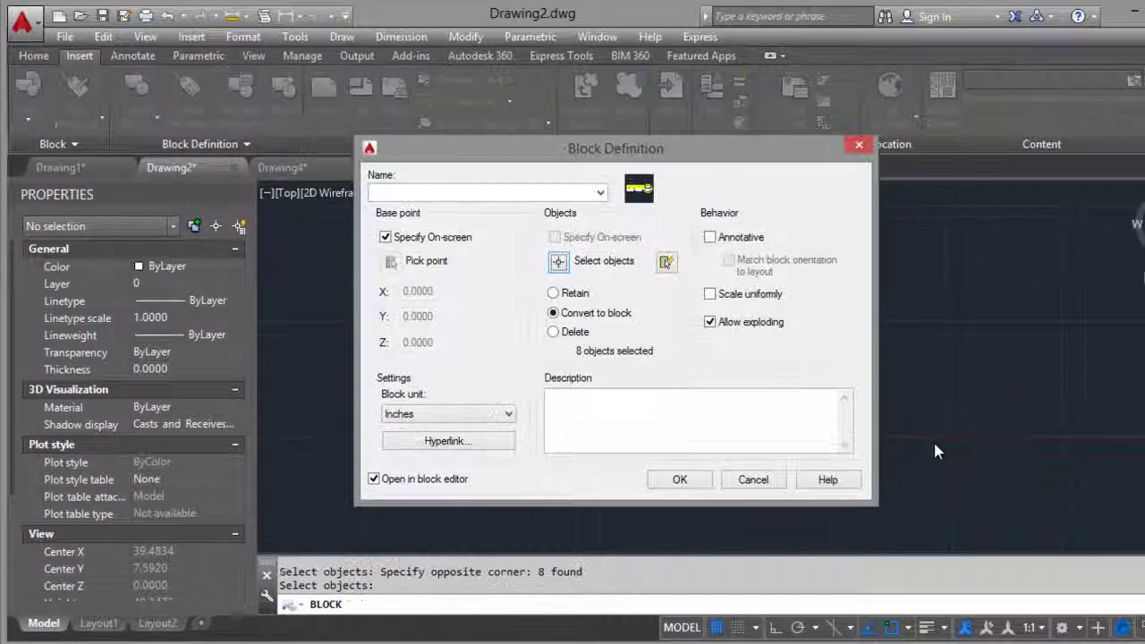
left_click(487, 193)
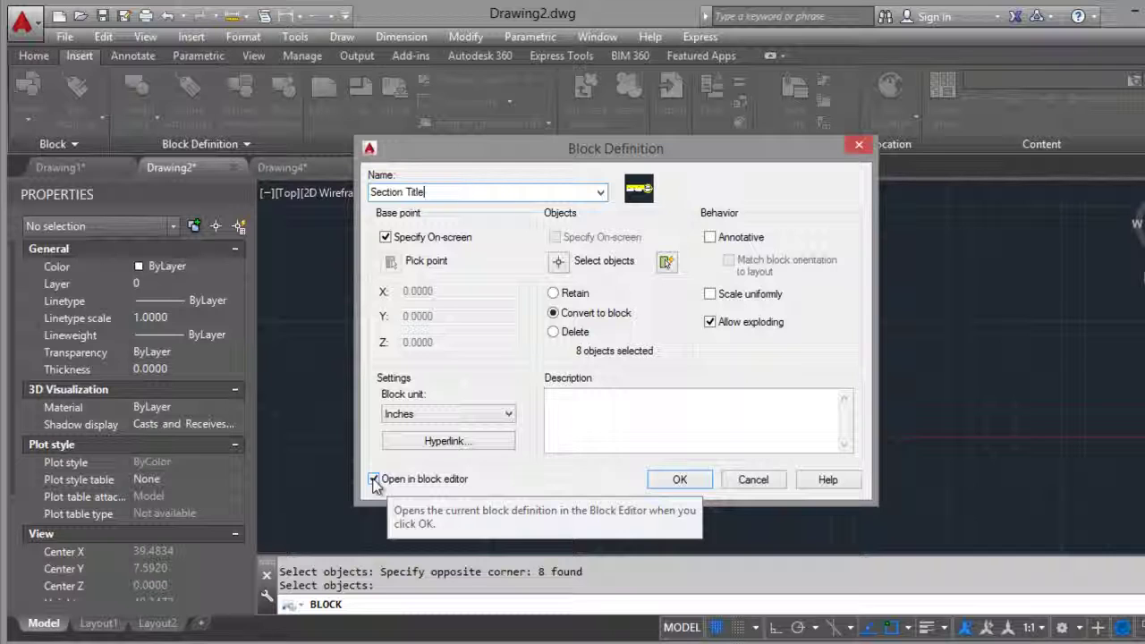
left_click(373, 479)
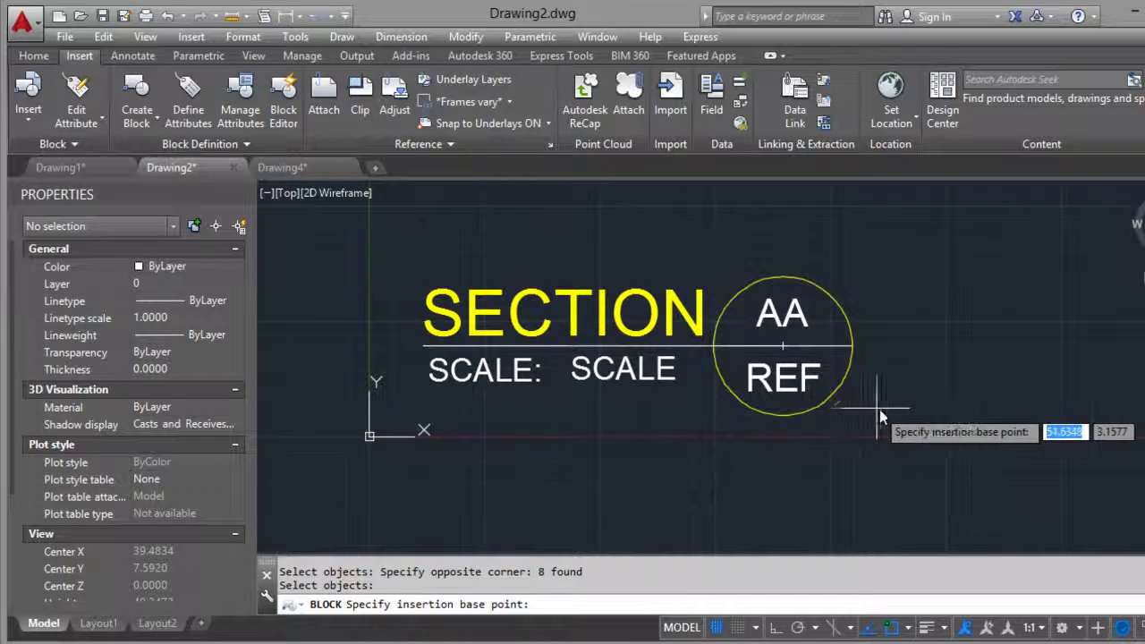
Base the block at the circle centre and fill its attributes with 01, A1 and scale 1:100.
left_click(783, 350)
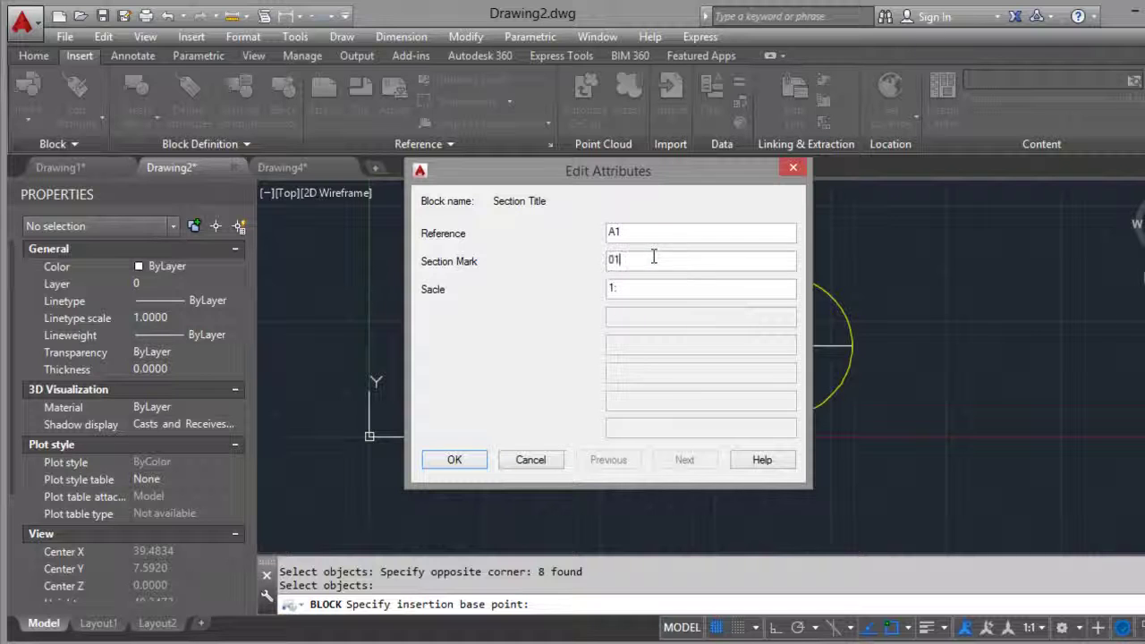
left_click(642, 296)
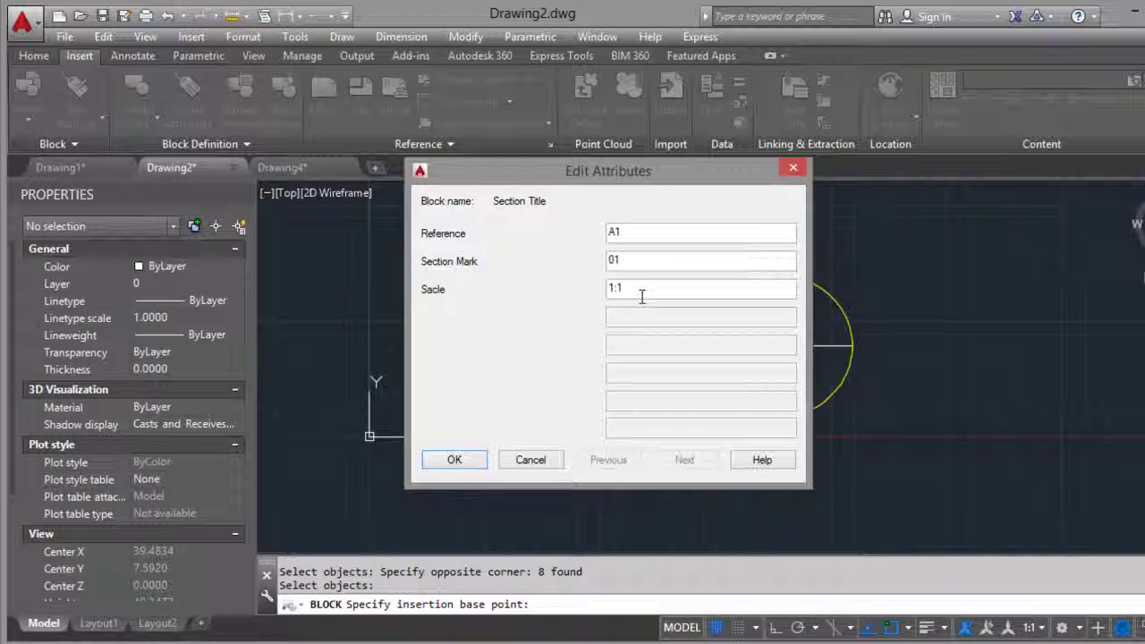
left_click(455, 461)
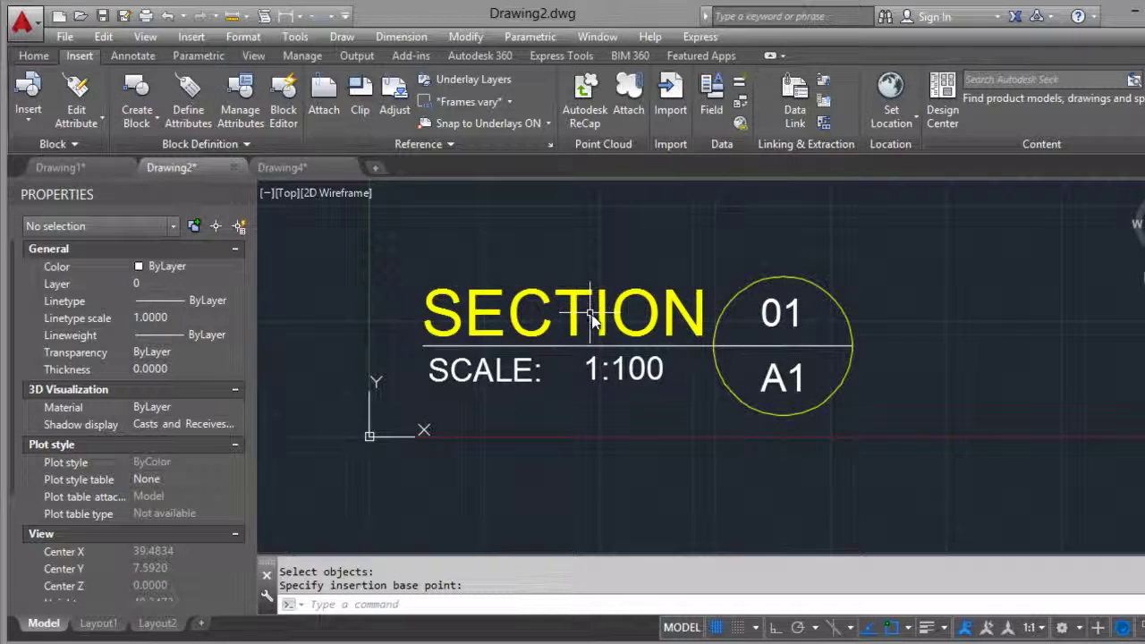
left_click(27, 92)
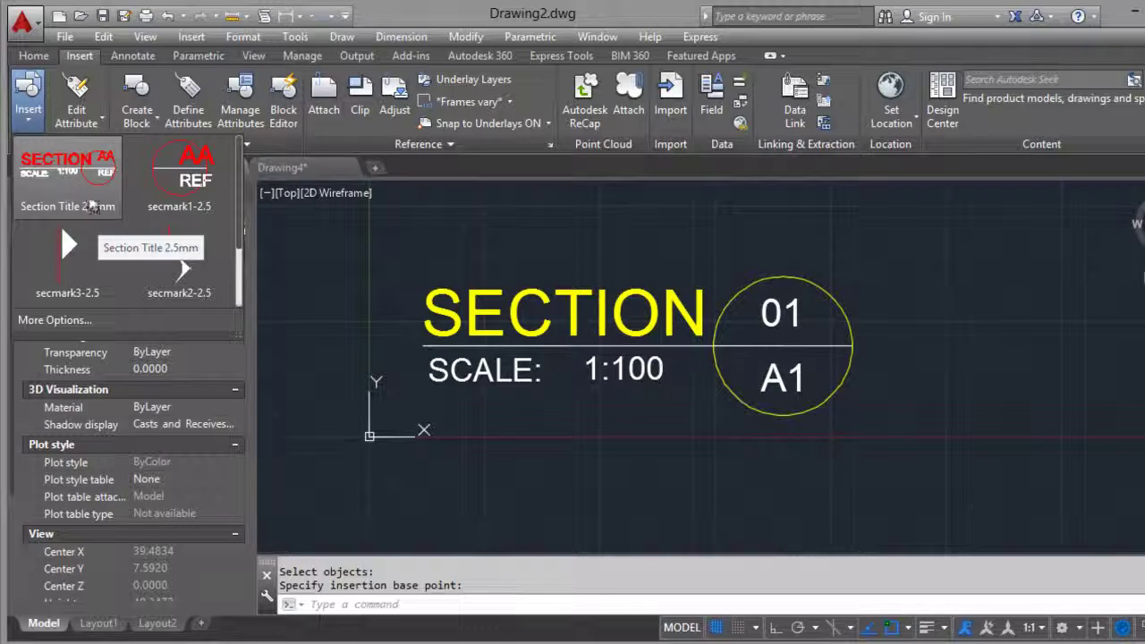
Place another Section Title block beneath the first, entering aa for Reference and Section Mark.
left_click(71, 177)
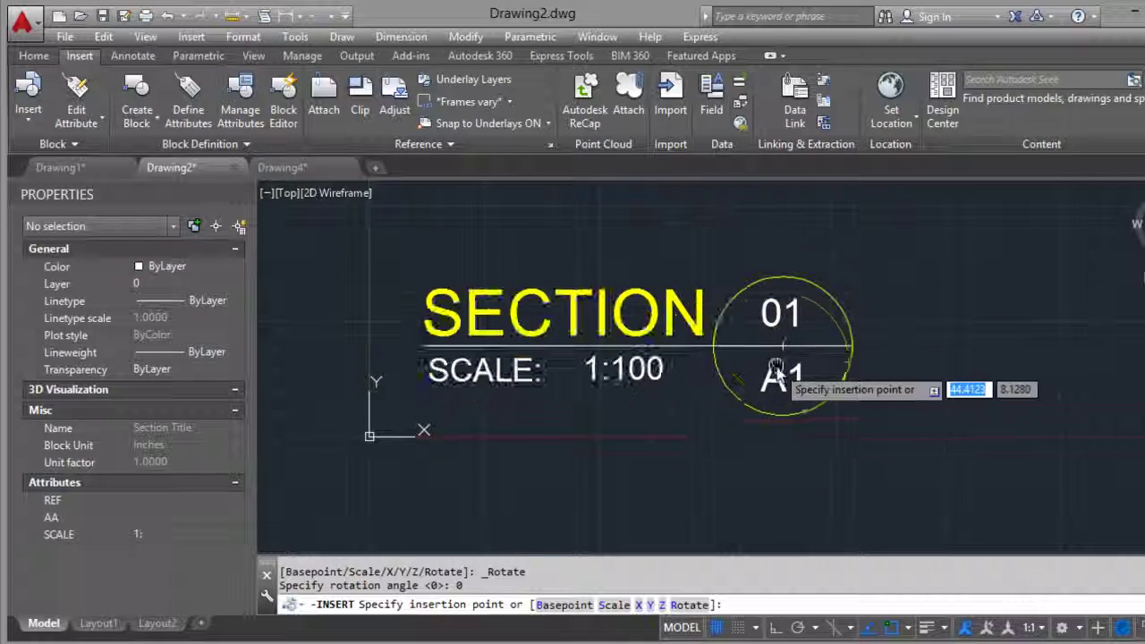
middle_click_drag(767, 374, 771, 262)
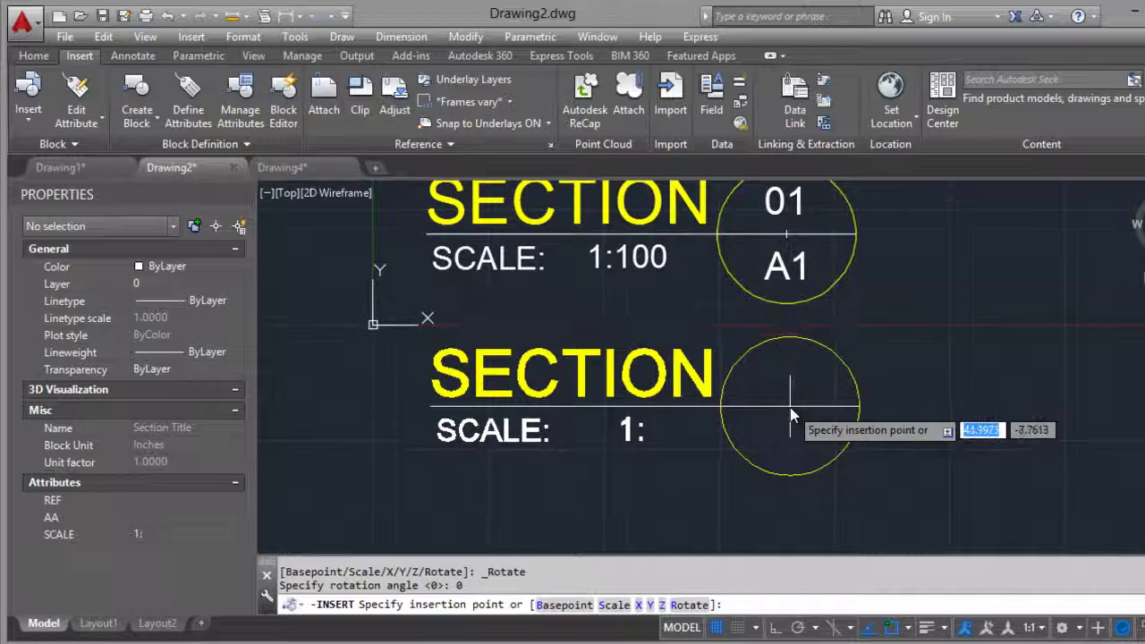
left_click(787, 400)
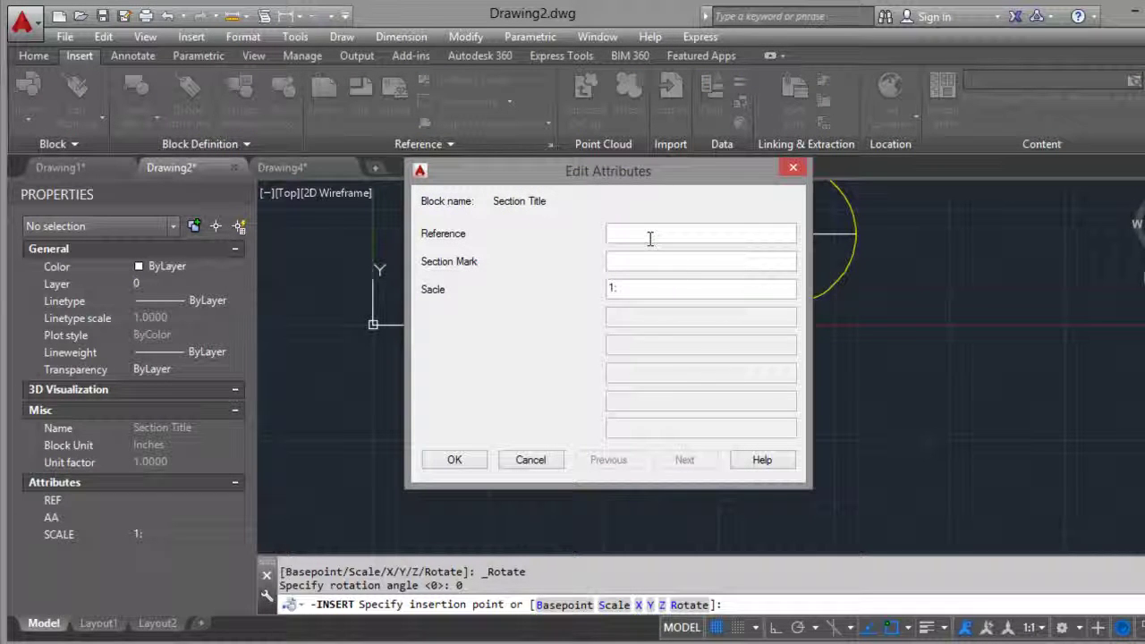
type("aa")
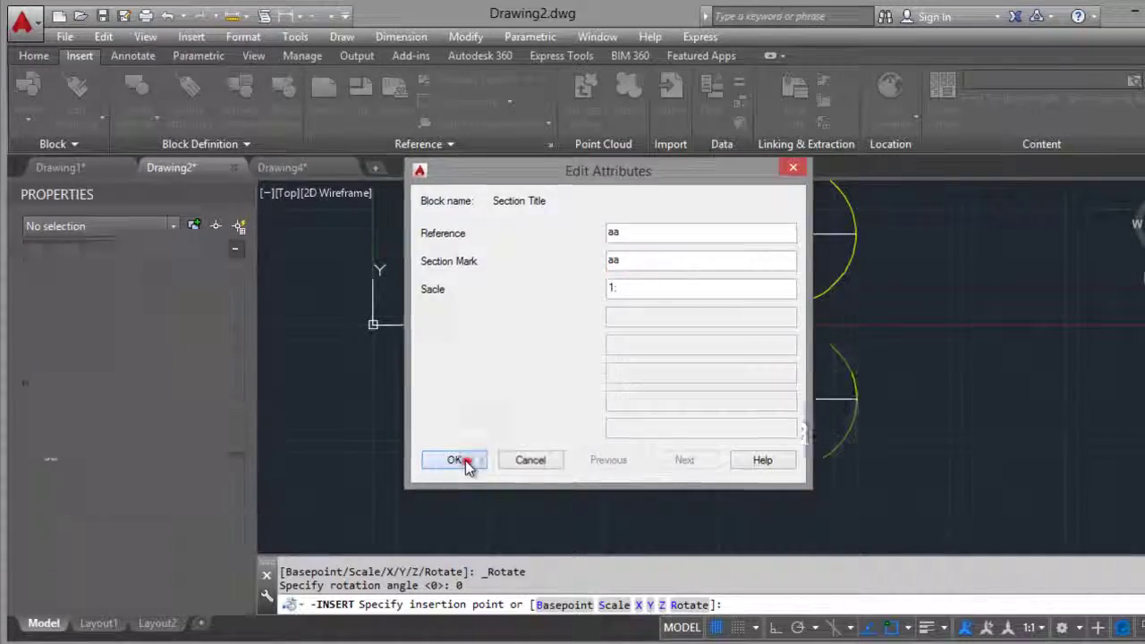